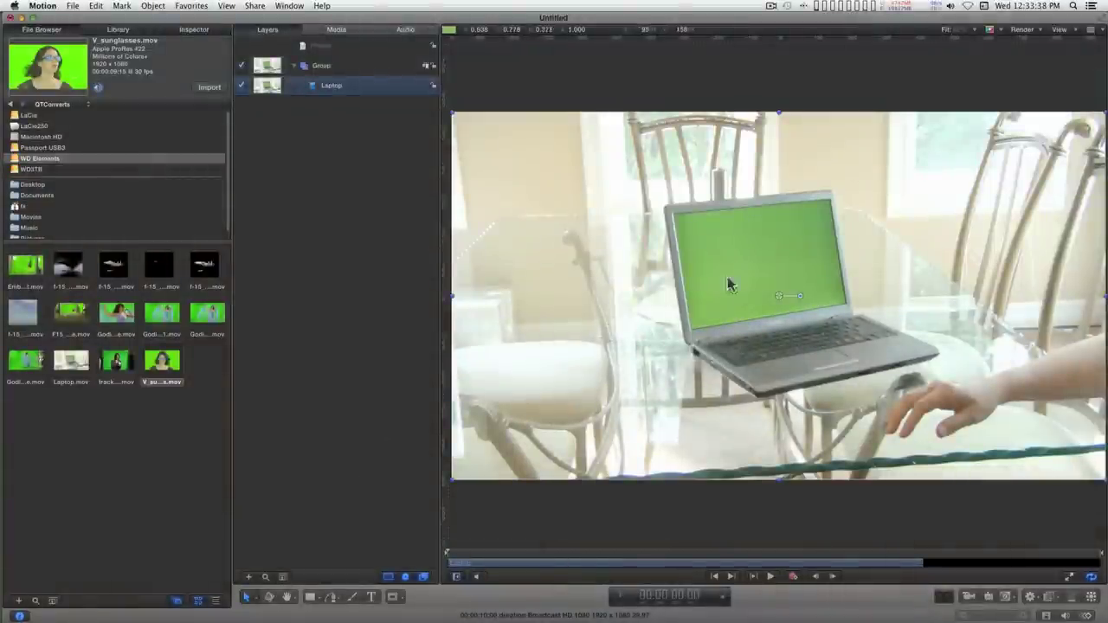
# Step: Choose the Bezier shape tool for drawing over the laptop's green screen
pyautogui.click(330, 597)
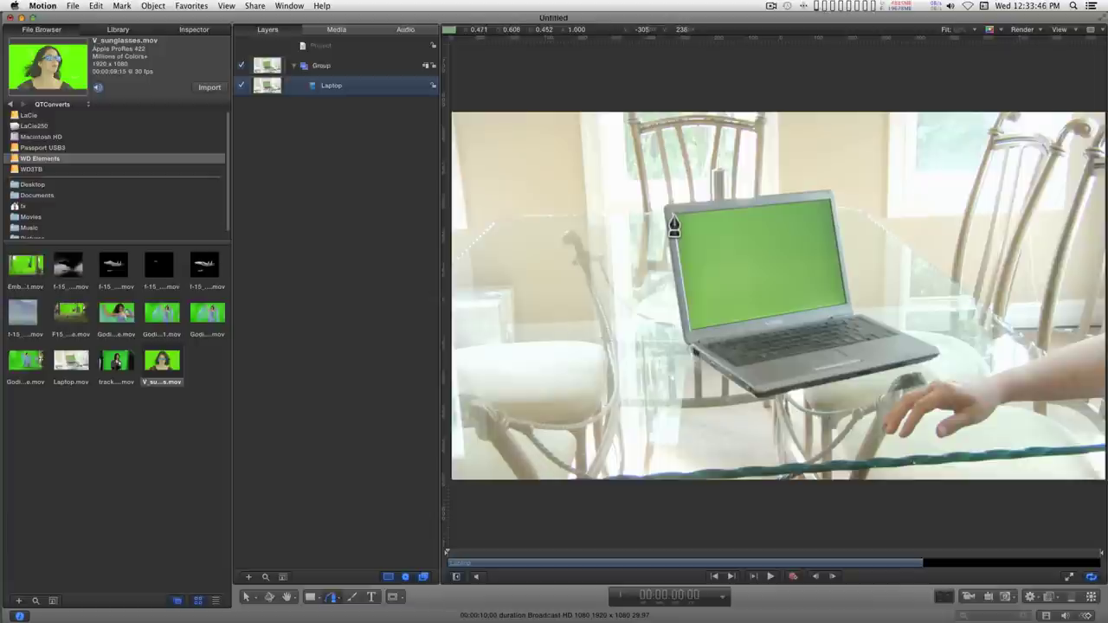
# Step: Draw a Bezier shape from the screen's top-left corner through its other corners, closing it at the start point
pyautogui.click(673, 214)
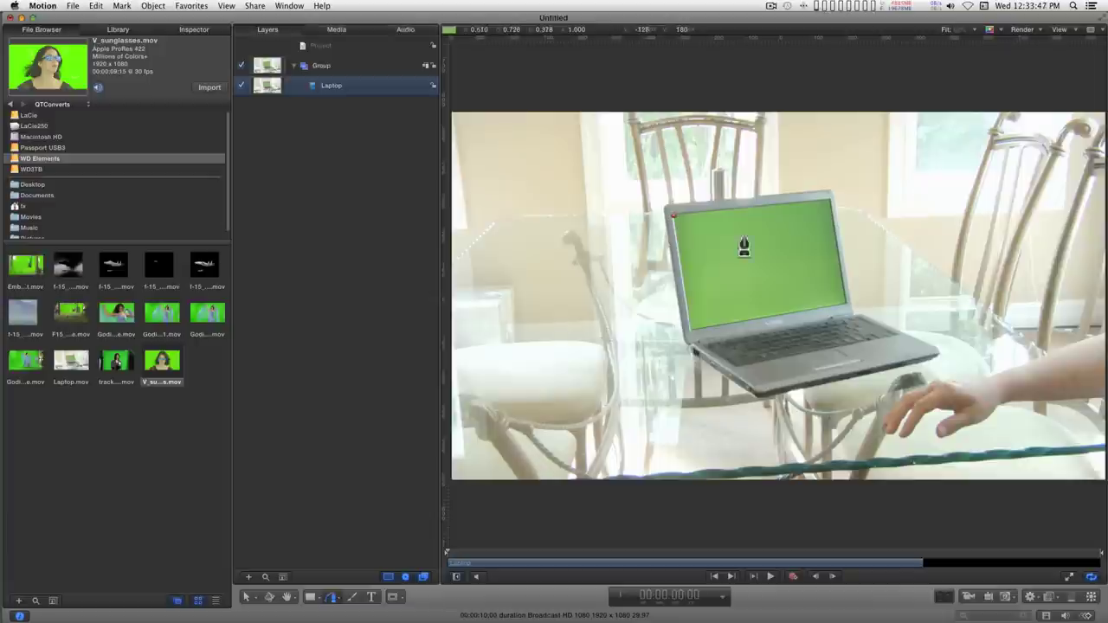
pyautogui.click(830, 202)
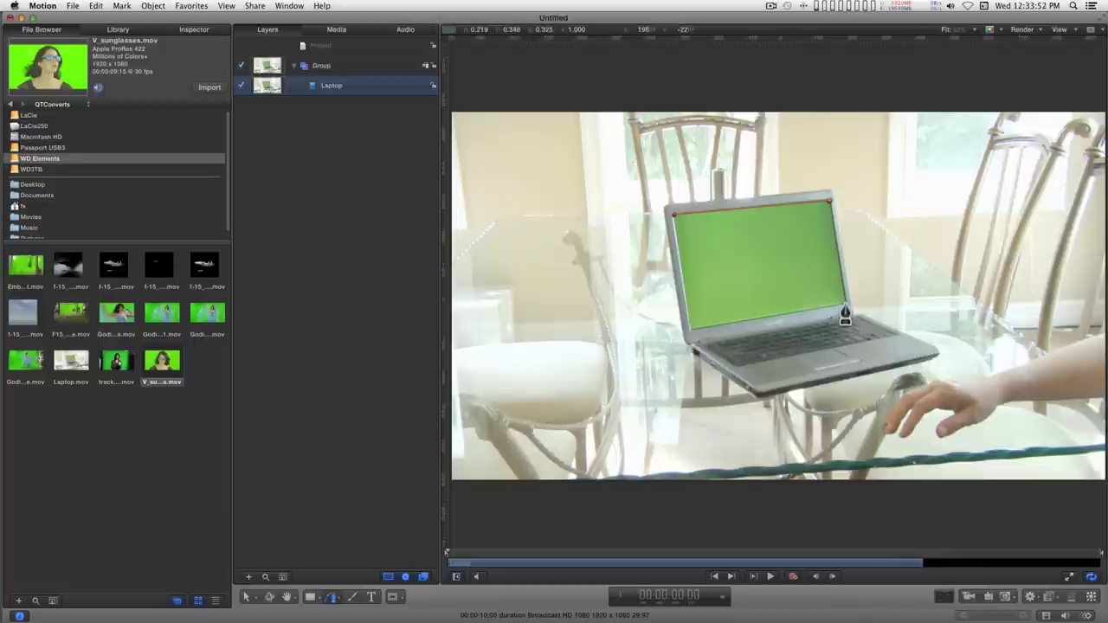
pyautogui.click(845, 305)
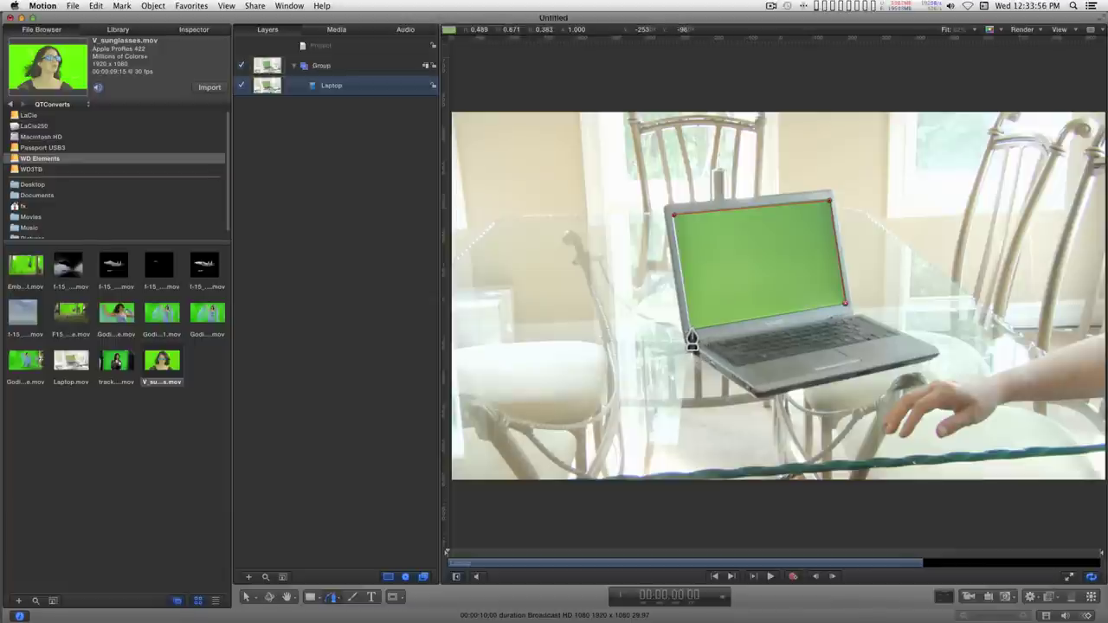
pyautogui.click(674, 216)
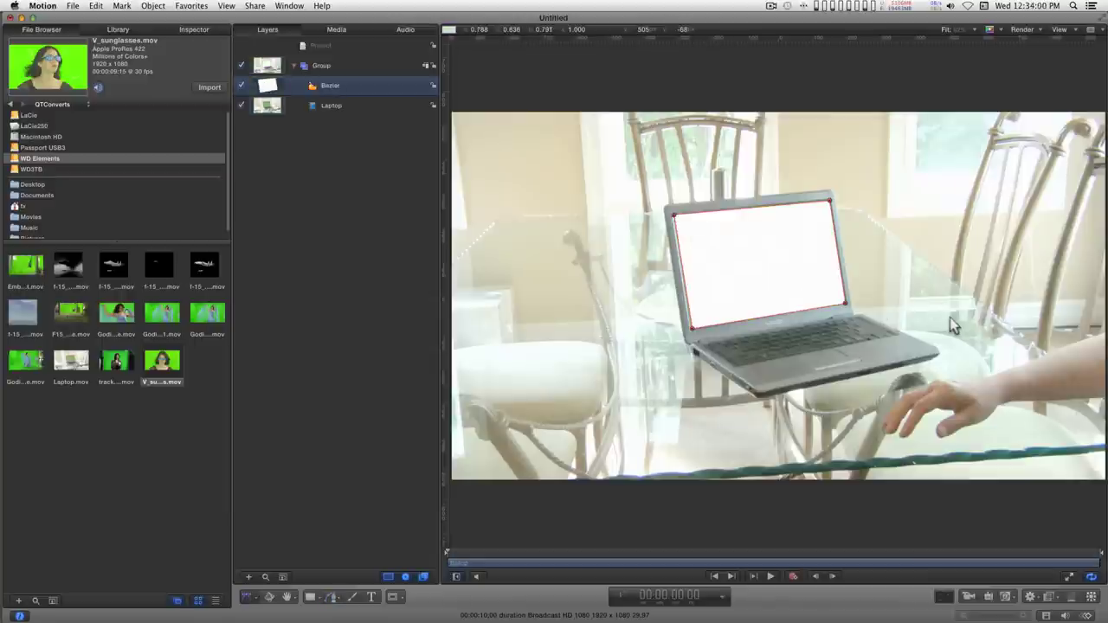
# Step: Apply the Shape > Track Points behavior to the Bezier shape and show its Inspector settings
pyautogui.click(1030, 597)
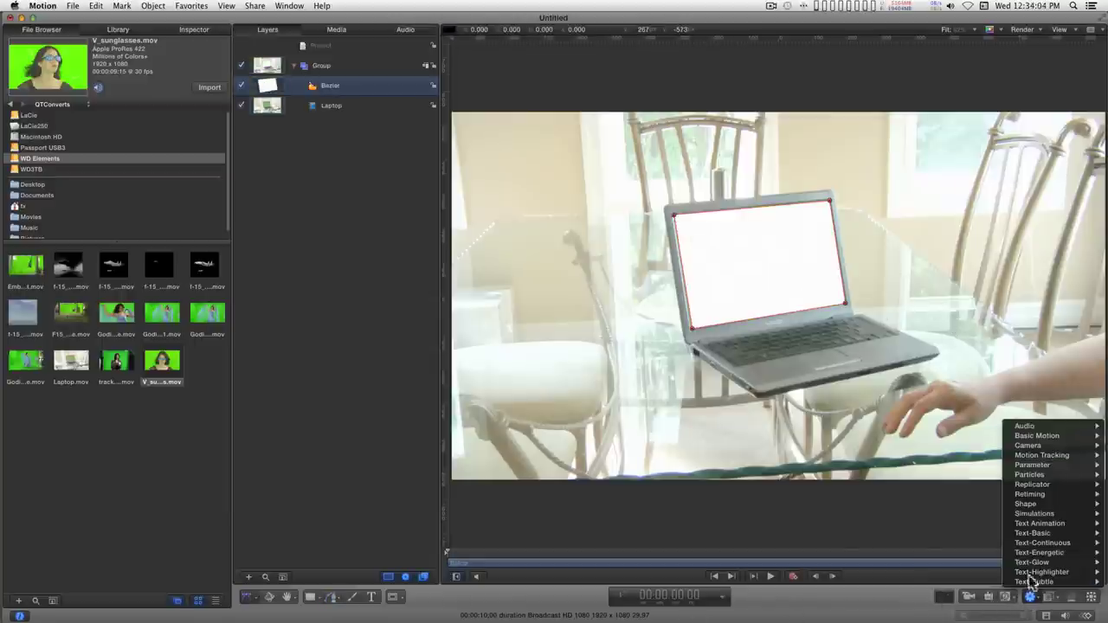
pyautogui.moveTo(1031, 502)
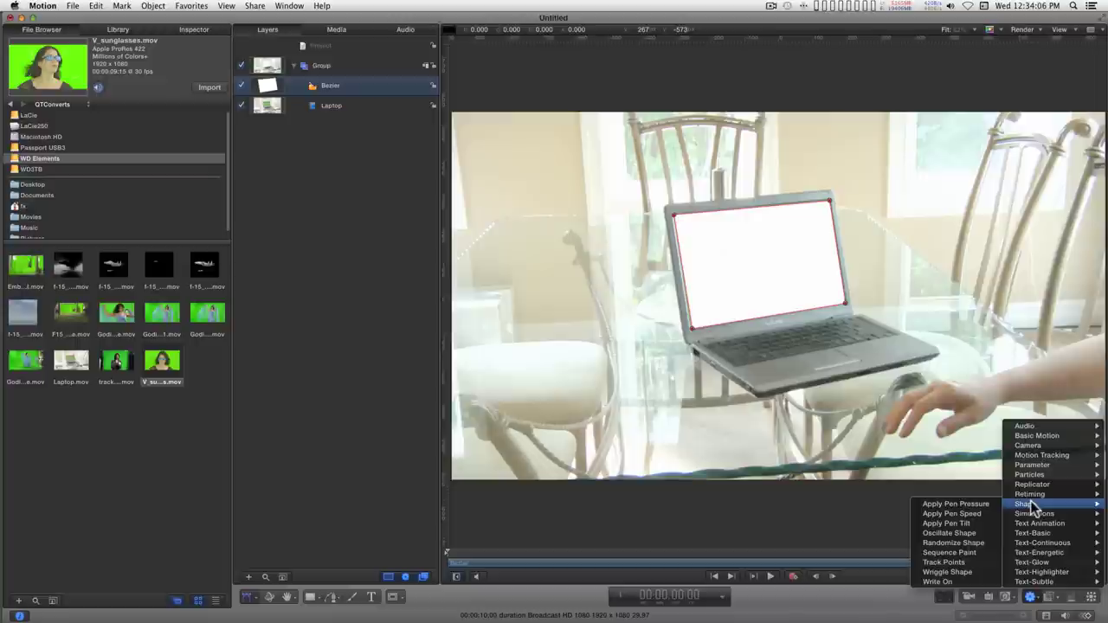
pyautogui.click(944, 562)
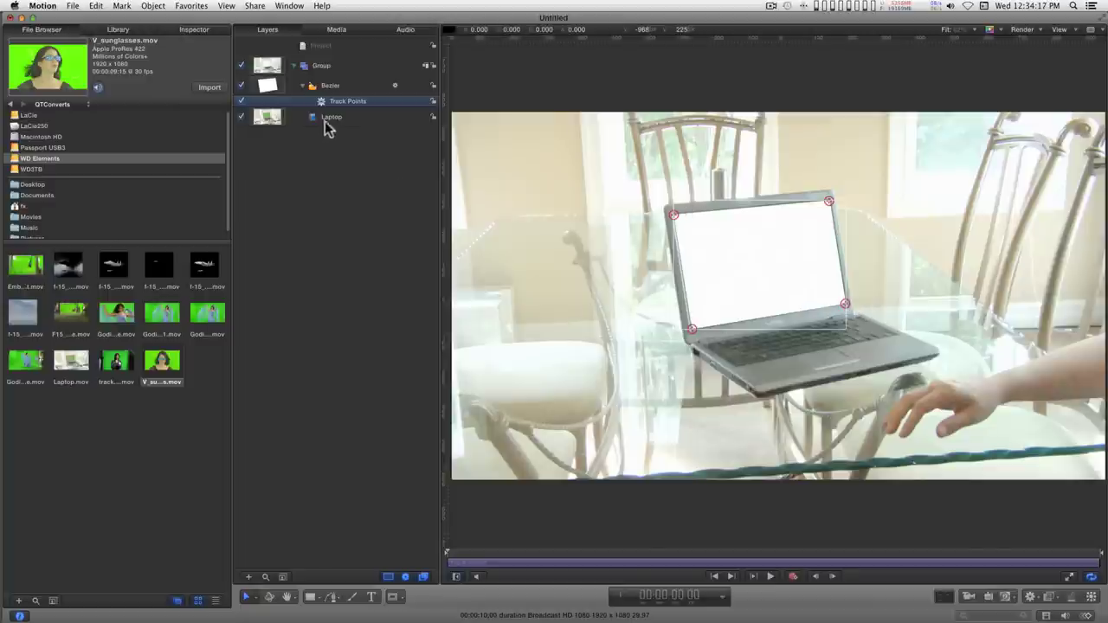
pyautogui.click(205, 29)
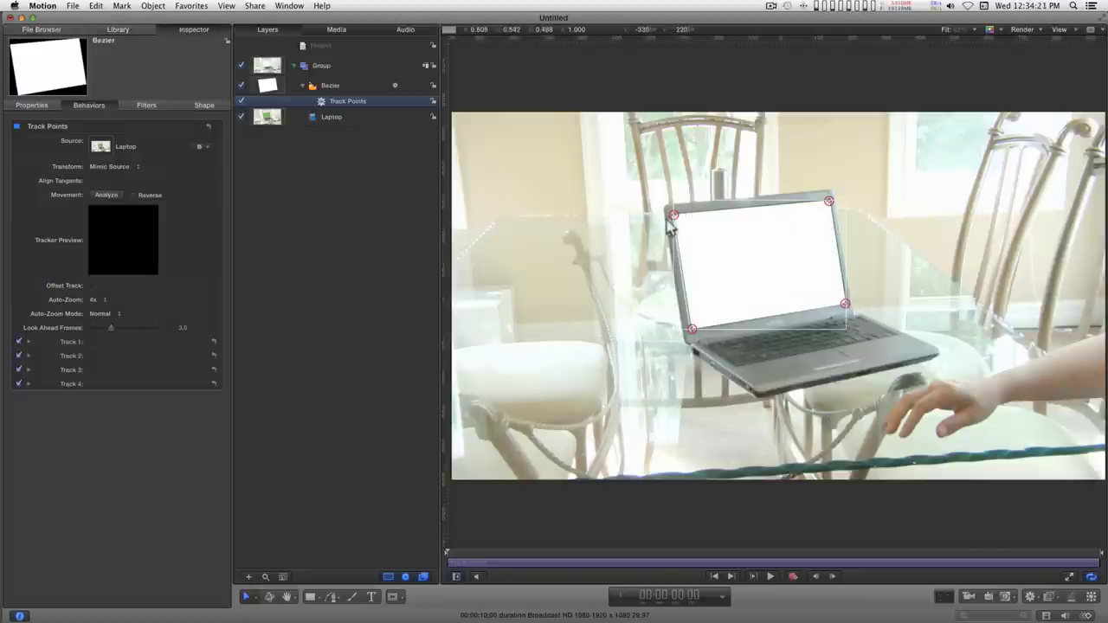
# Step: Nudge the top-left, top-right and bottom-left track points onto their screen corners, then run Analyze
pyautogui.click(674, 215)
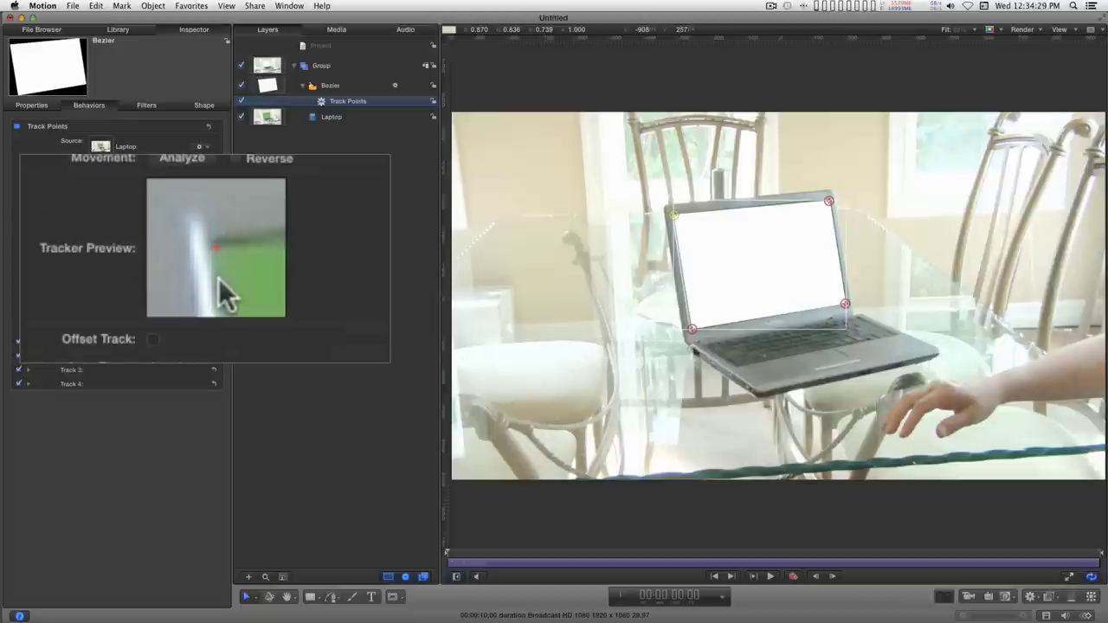
pyautogui.moveTo(220, 282); pyautogui.dragTo(217, 281)
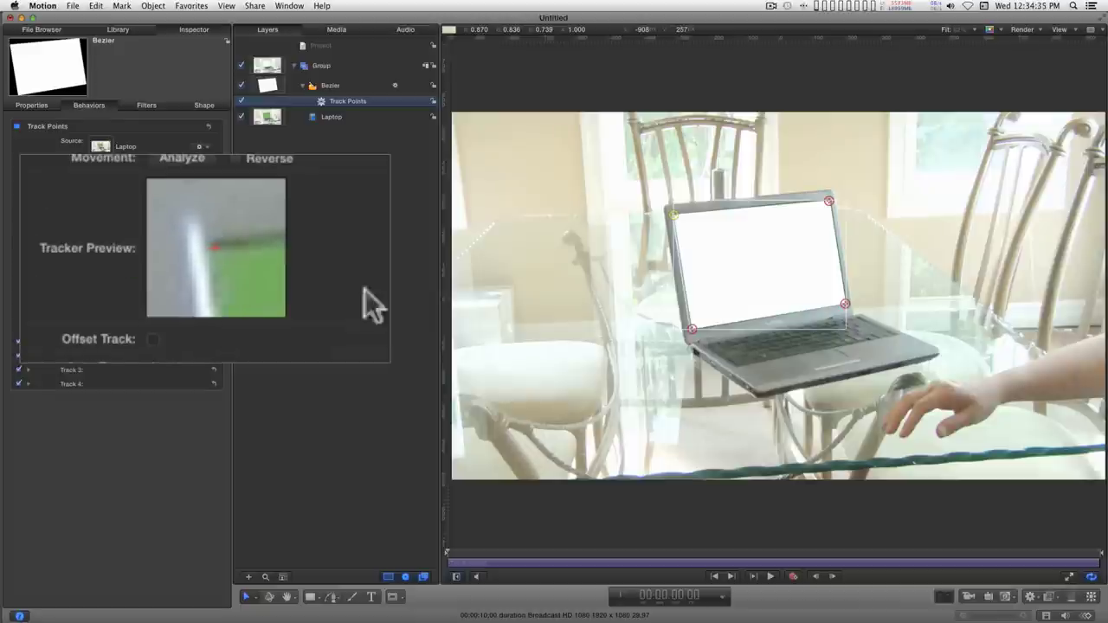
pyautogui.click(829, 201)
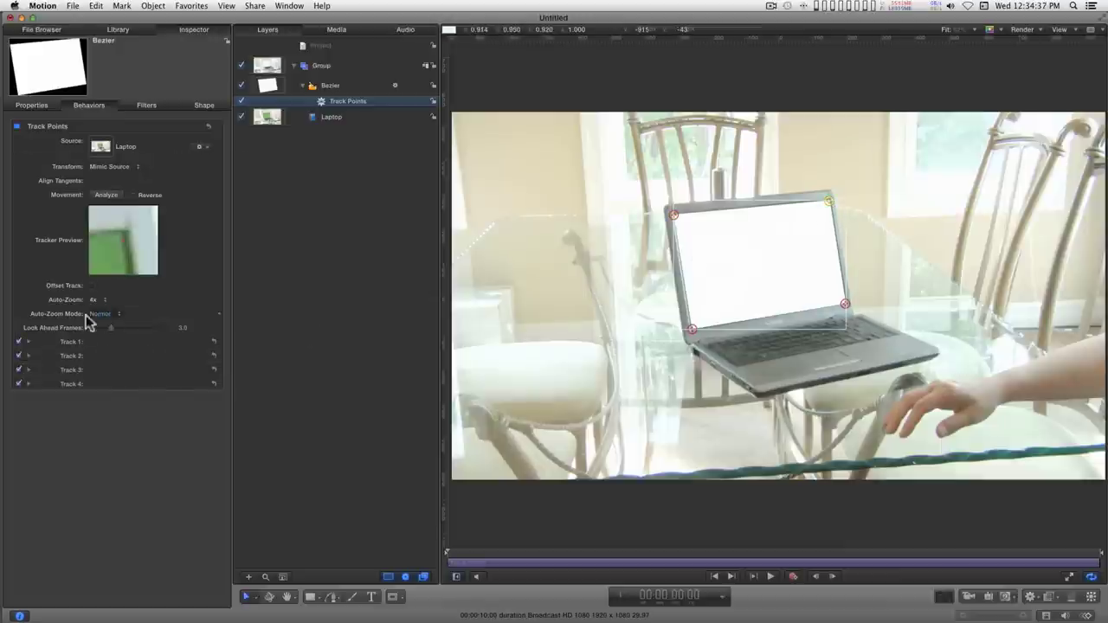
pyautogui.moveTo(145, 236); pyautogui.dragTo(147, 241)
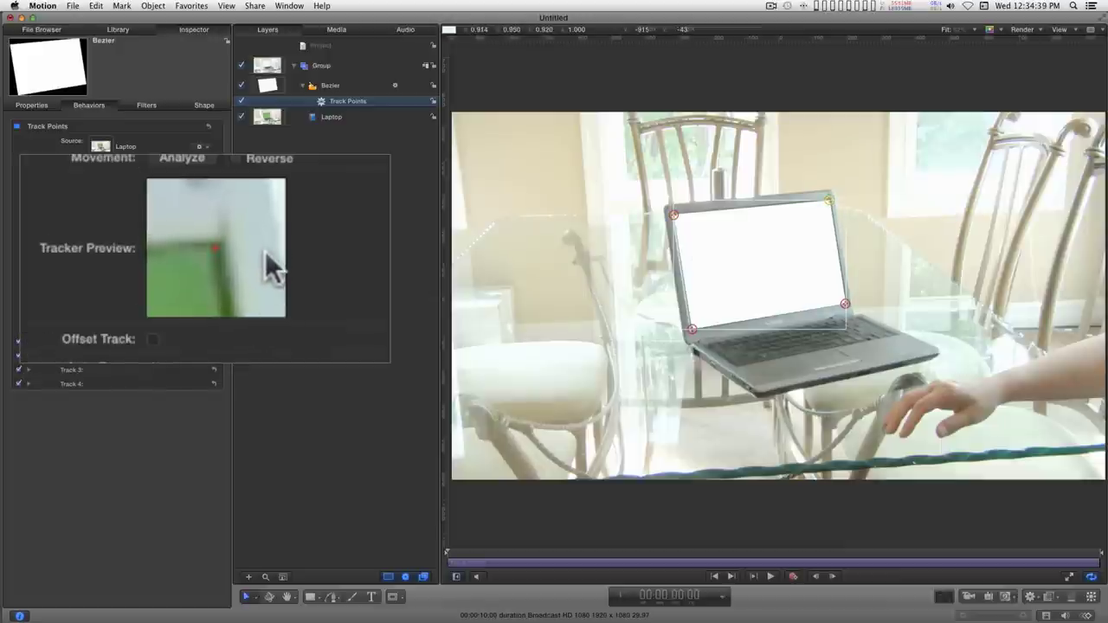
pyautogui.click(845, 304)
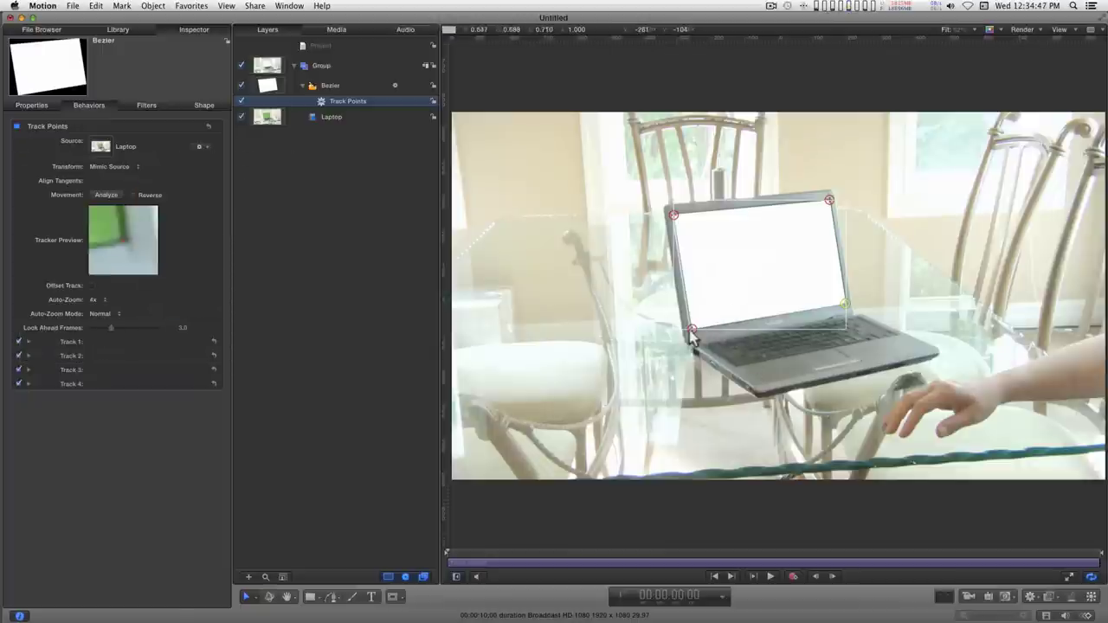
pyautogui.click(693, 331)
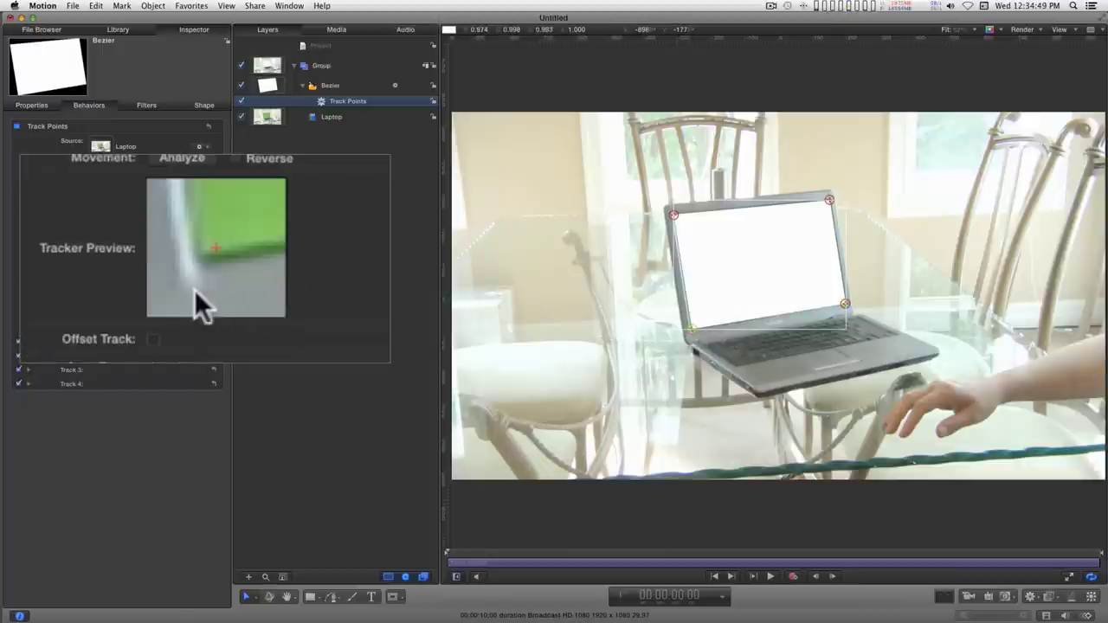
pyautogui.moveTo(195, 290); pyautogui.dragTo(206, 279)
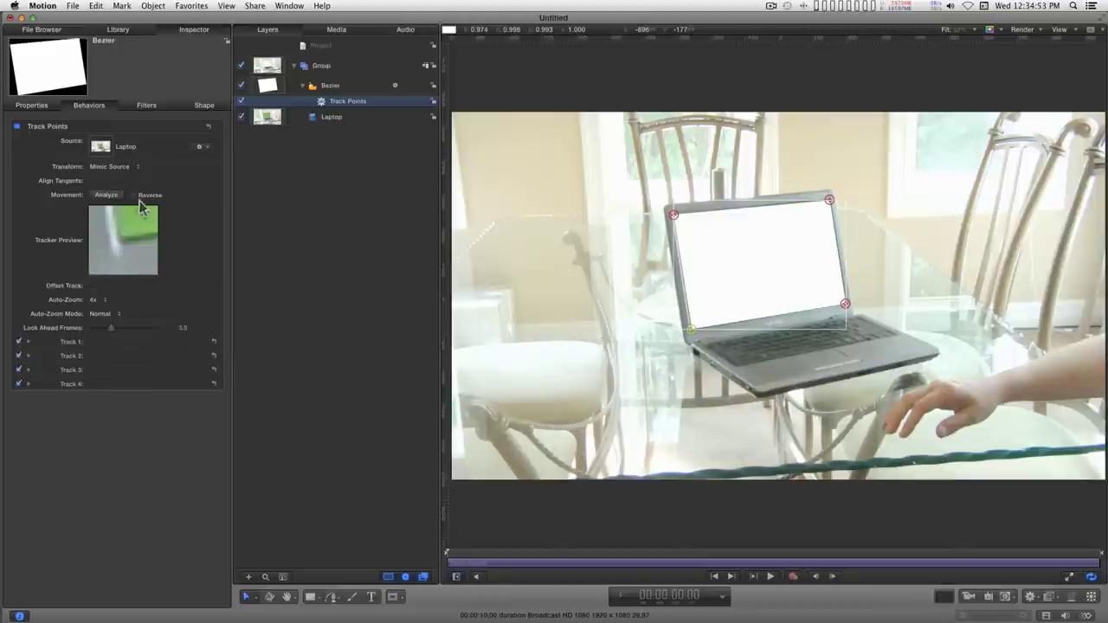
pyautogui.click(107, 195)
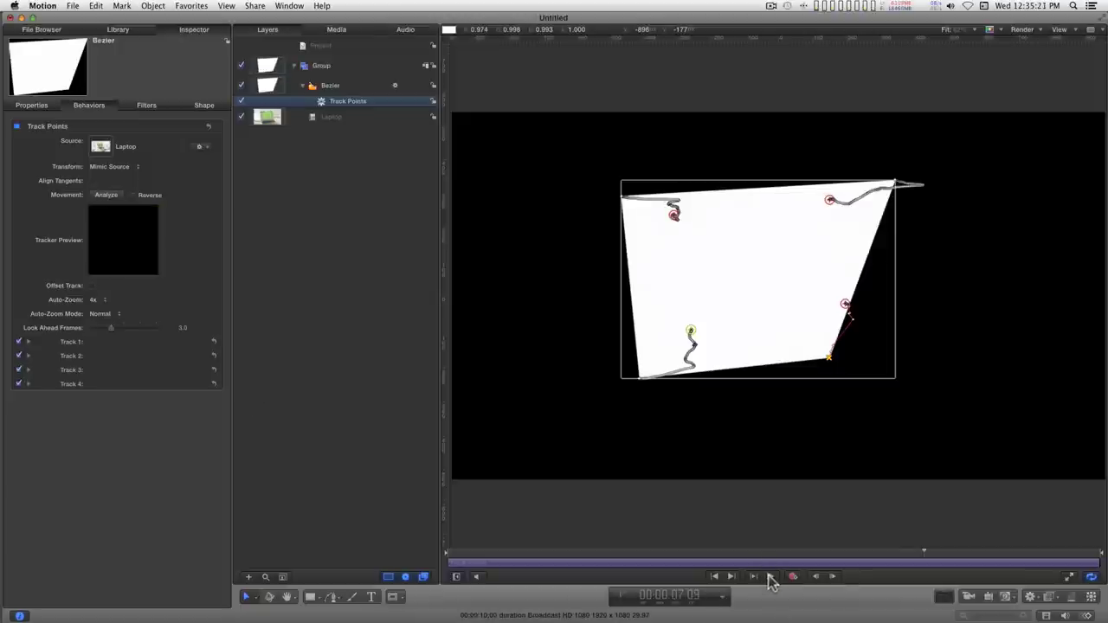
# Step: Move back to about 7 seconds and set the play range out point there (00:00:07:08)
pyautogui.moveTo(925, 556); pyautogui.dragTo(918, 556)
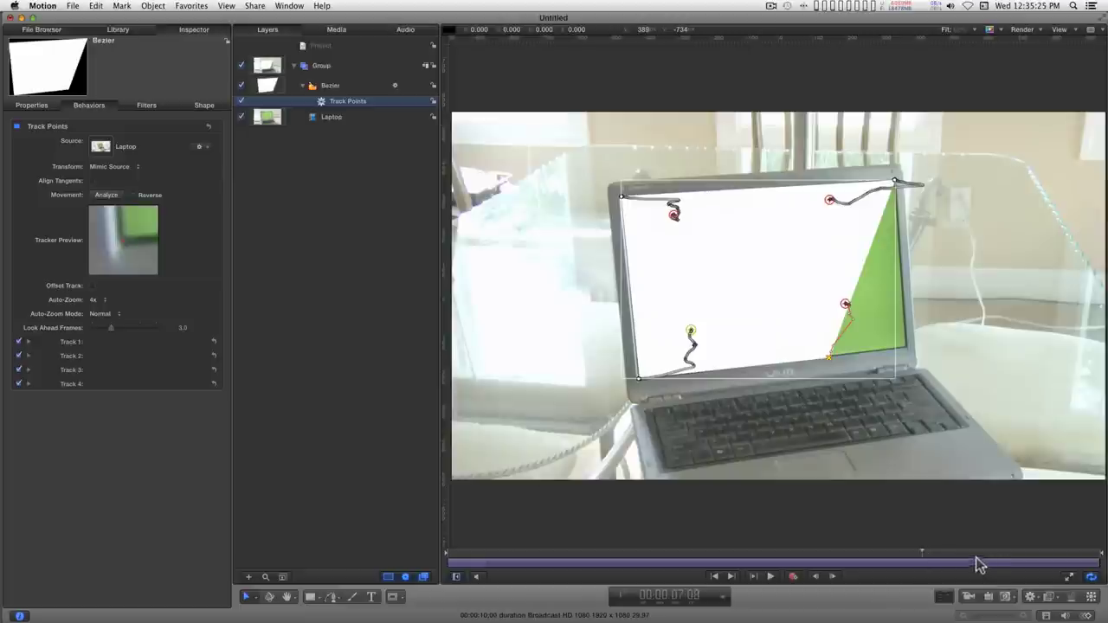
pyautogui.press('alt+super+o')
pyautogui.press('alt+super+o')
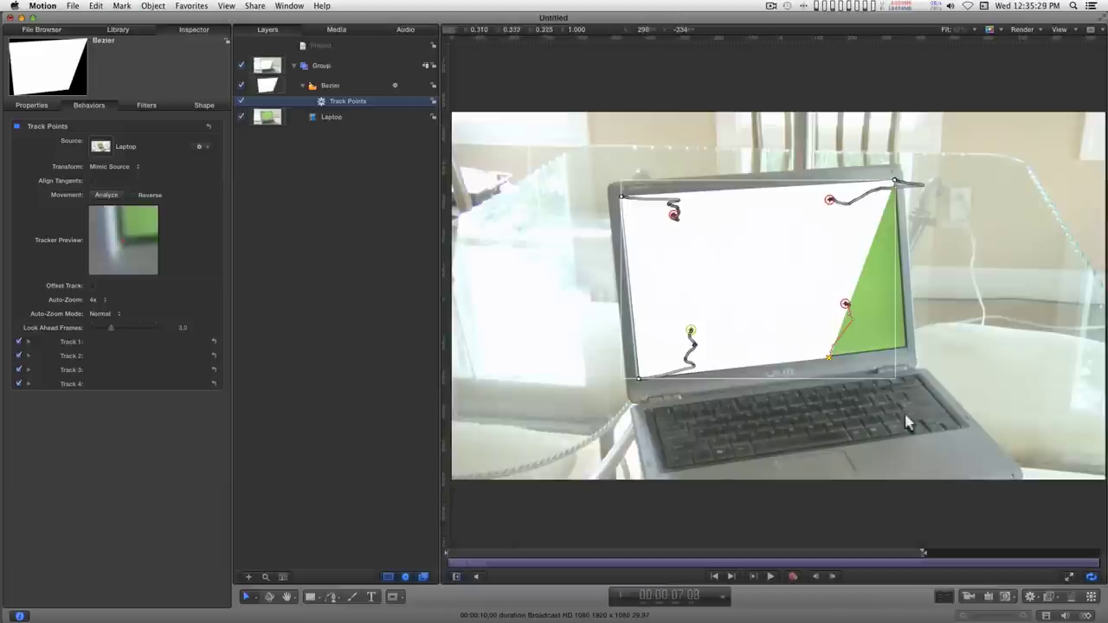
# Step: Lower the shape's Fill Opacity to 17.91%, then scrub back near the clip's start
pyautogui.click(207, 106)
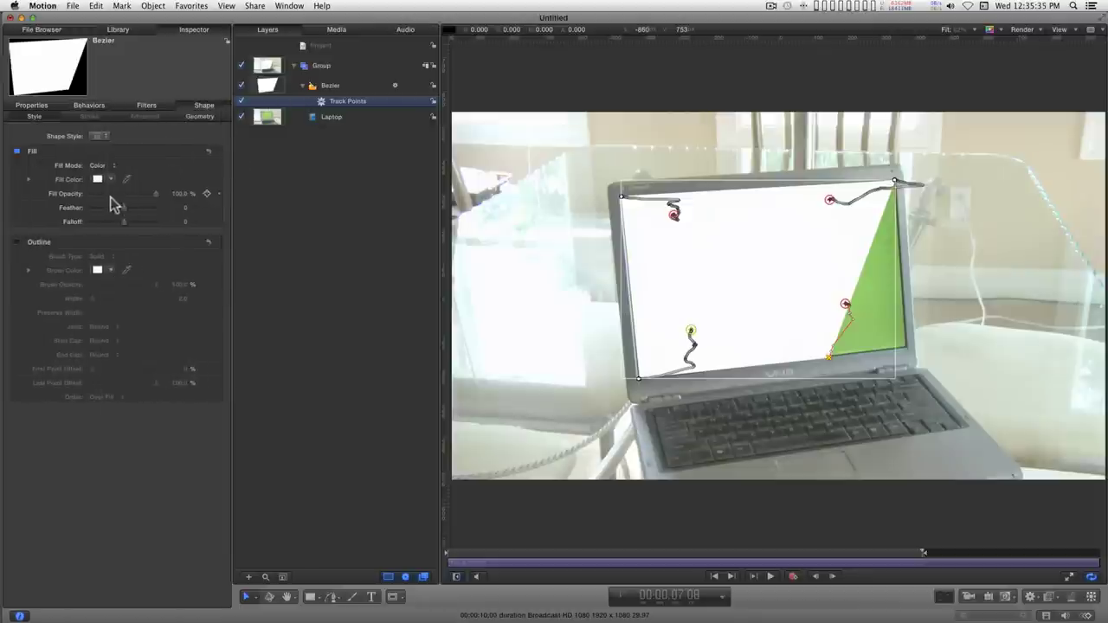
pyautogui.click(102, 194)
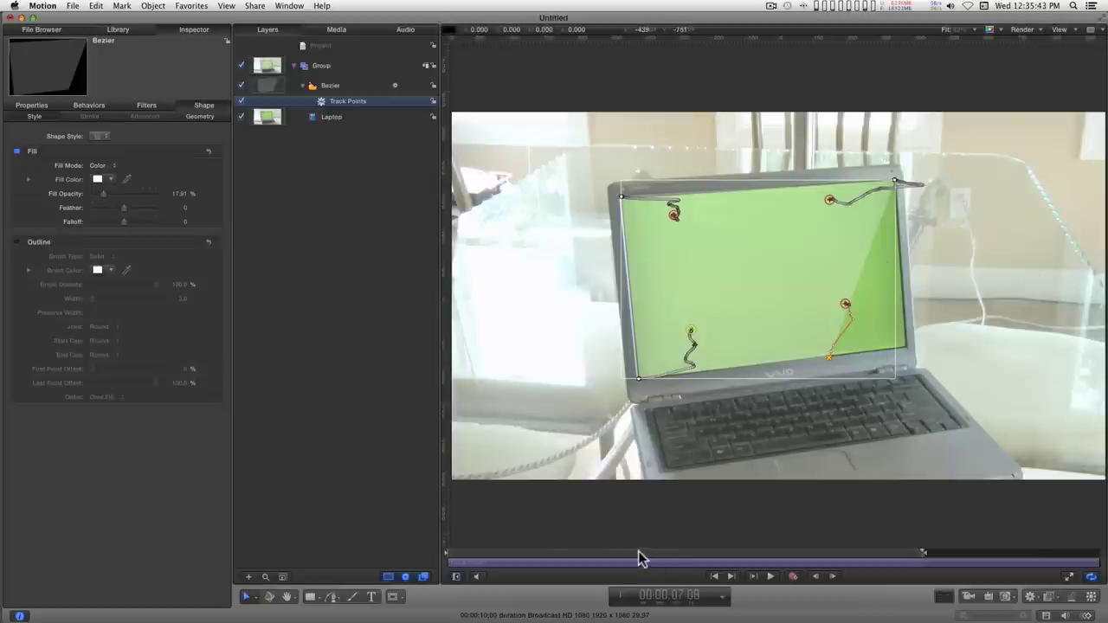
pyautogui.moveTo(638, 558); pyautogui.dragTo(517, 559)
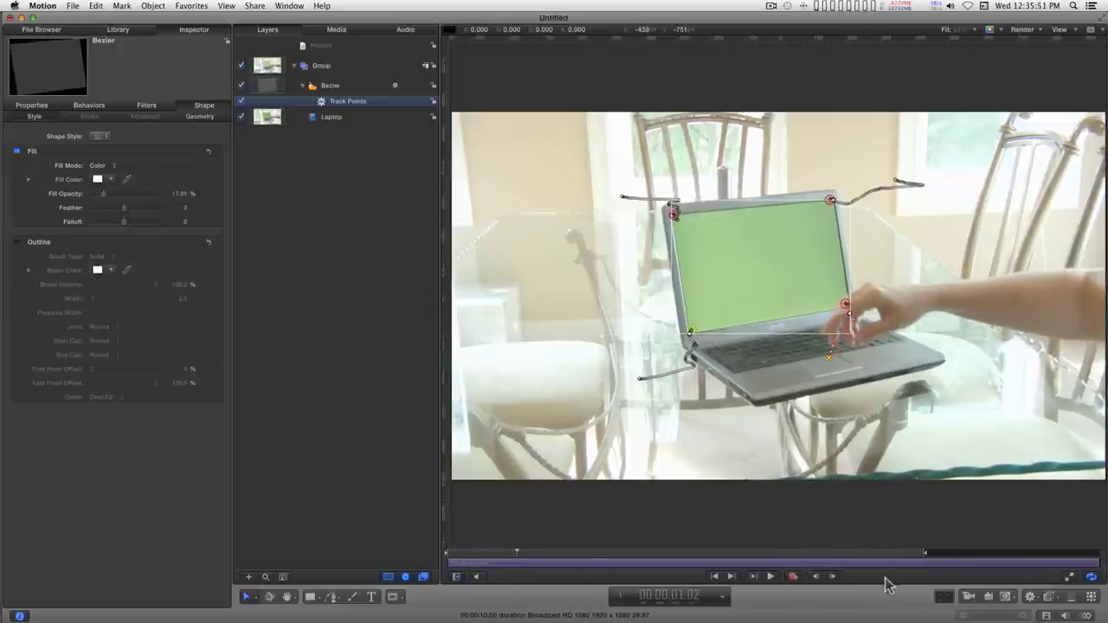
# Step: Step four frames forward to 00:00:01:06, zoom in, and drag the lower-right track point onto its corner
pyautogui.click(832, 578)
pyautogui.click(832, 578)
pyautogui.click(832, 578)
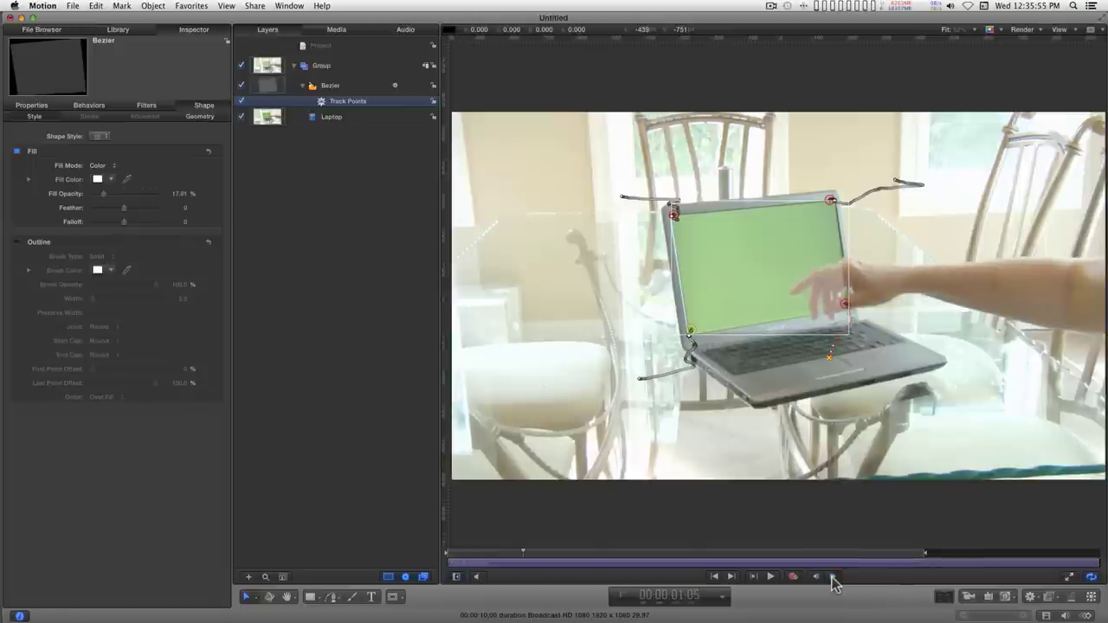
pyautogui.click(832, 577)
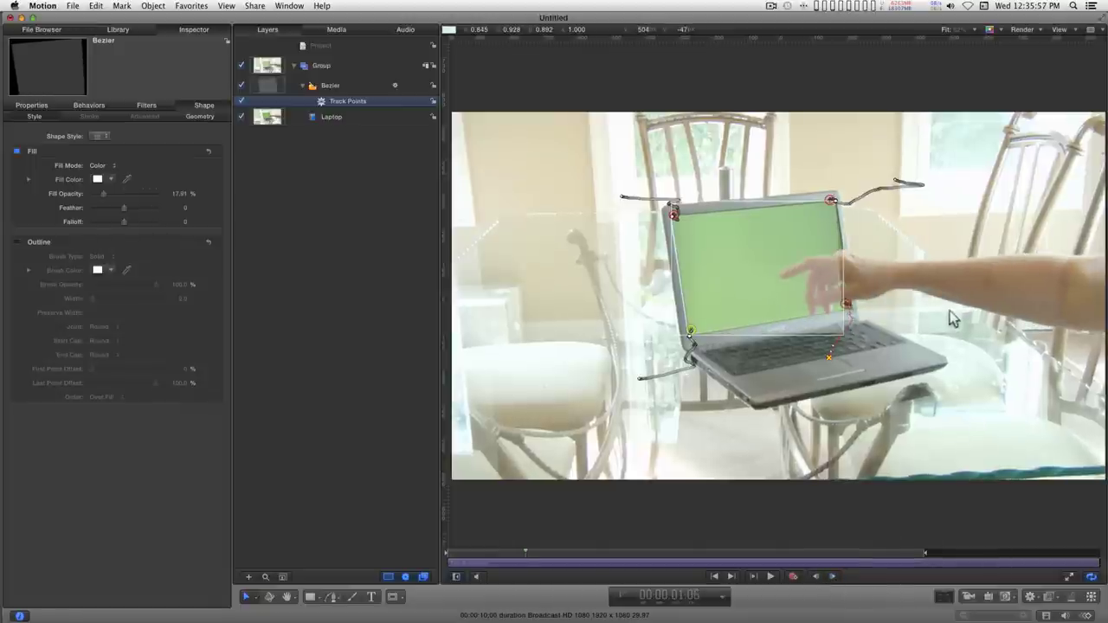
pyautogui.press('super+space')
pyautogui.click(879, 311)
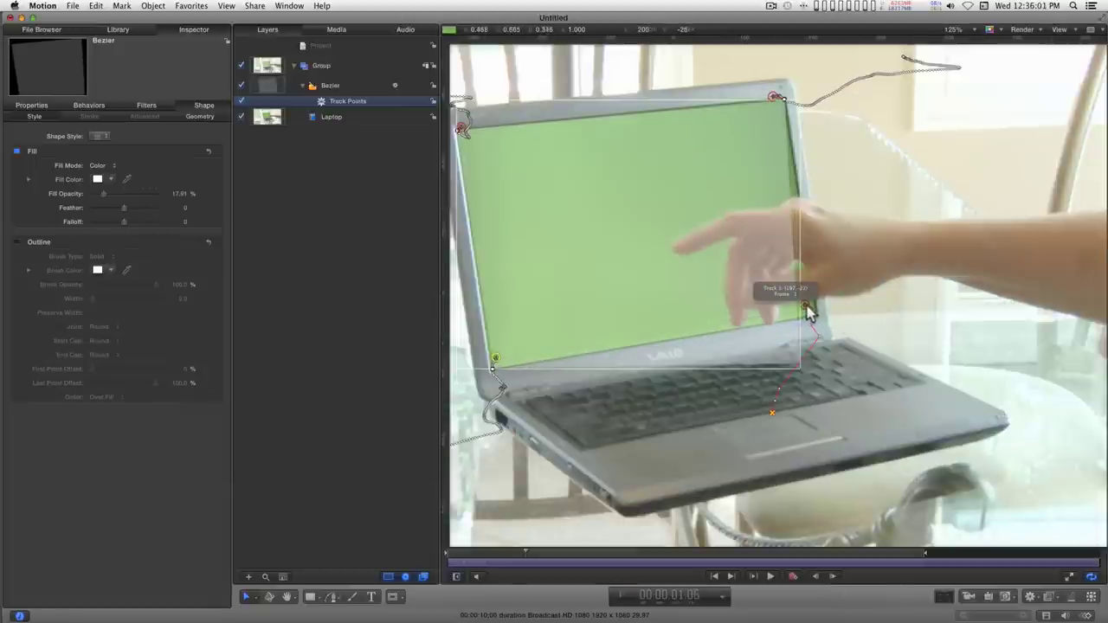
pyautogui.moveTo(806, 306); pyautogui.dragTo(817, 315)
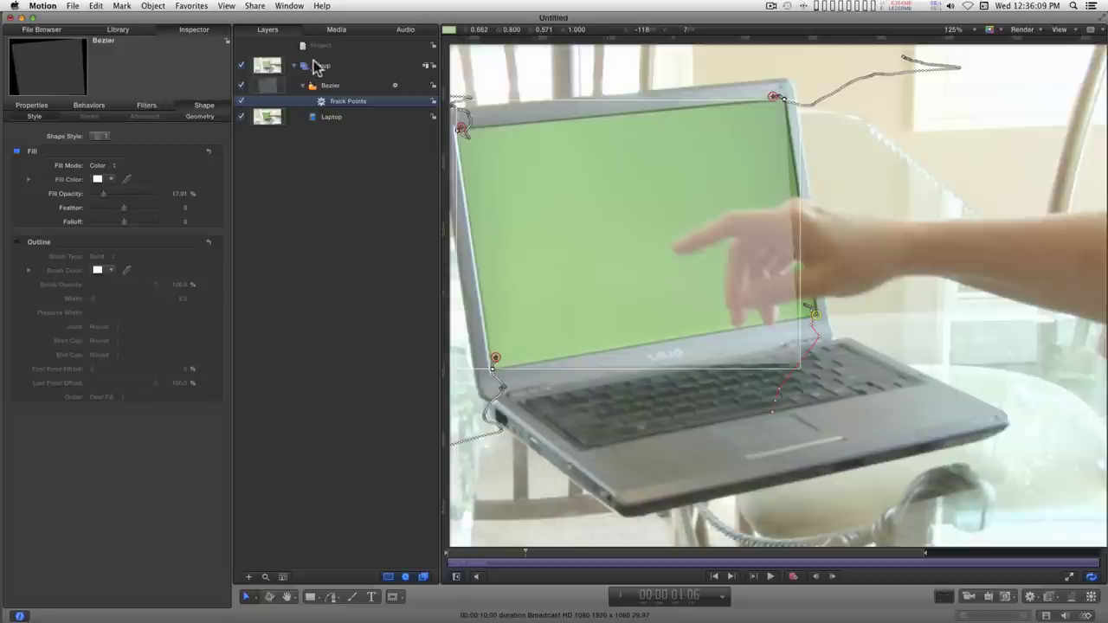
# Step: Disable Tracks 1, 2 and 4 so only Track 3 is analysed, and start the analysis
pyautogui.click(95, 106)
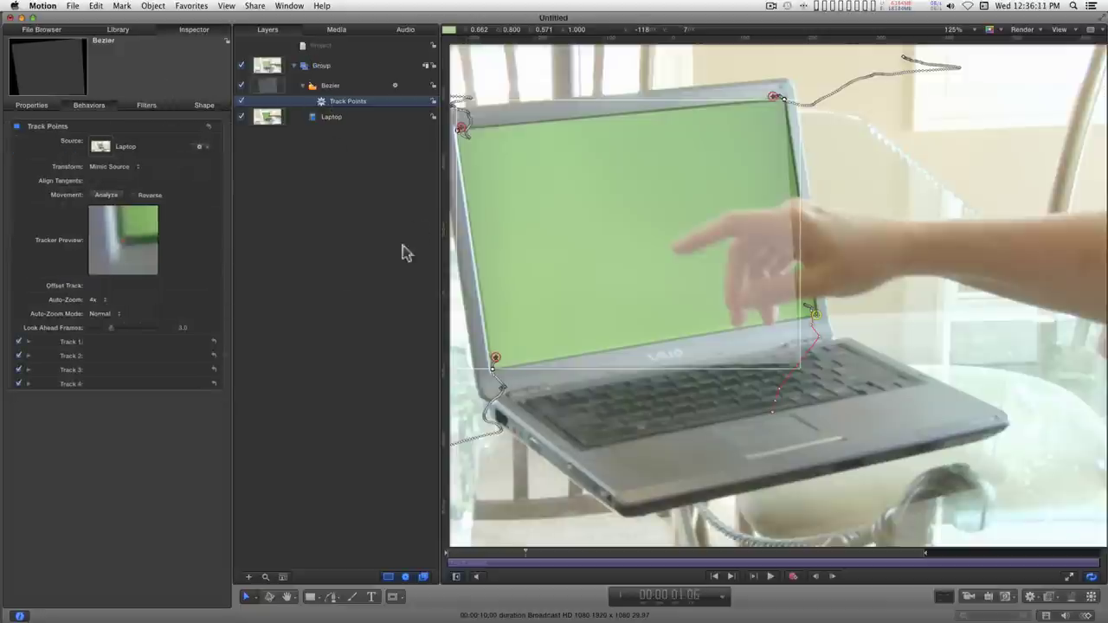
pyautogui.click(36, 329)
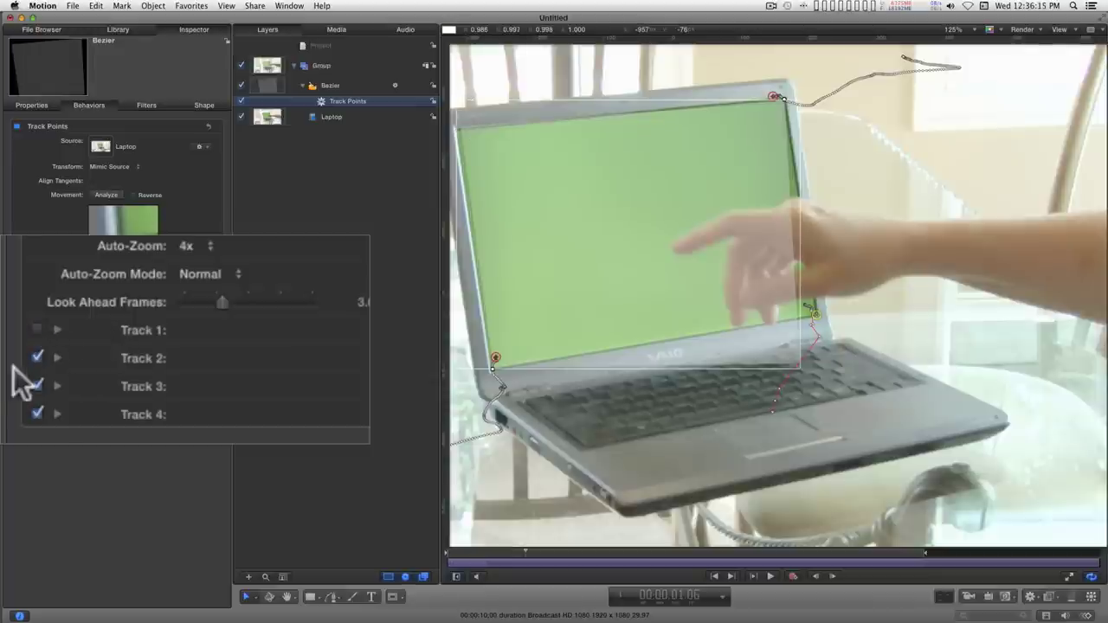
pyautogui.click(38, 355)
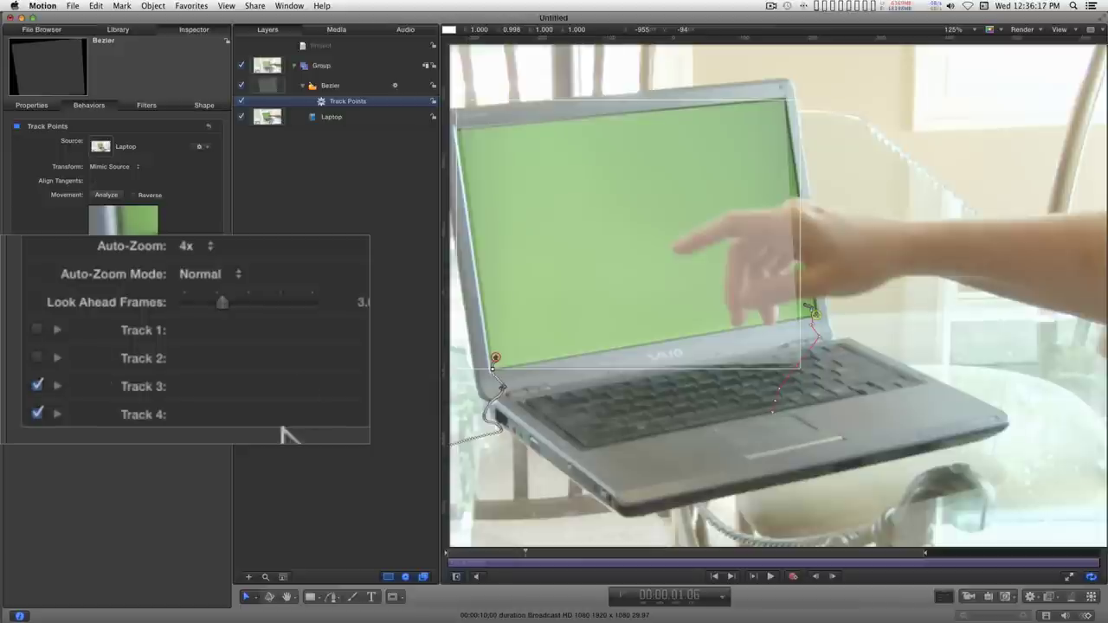
pyautogui.click(37, 414)
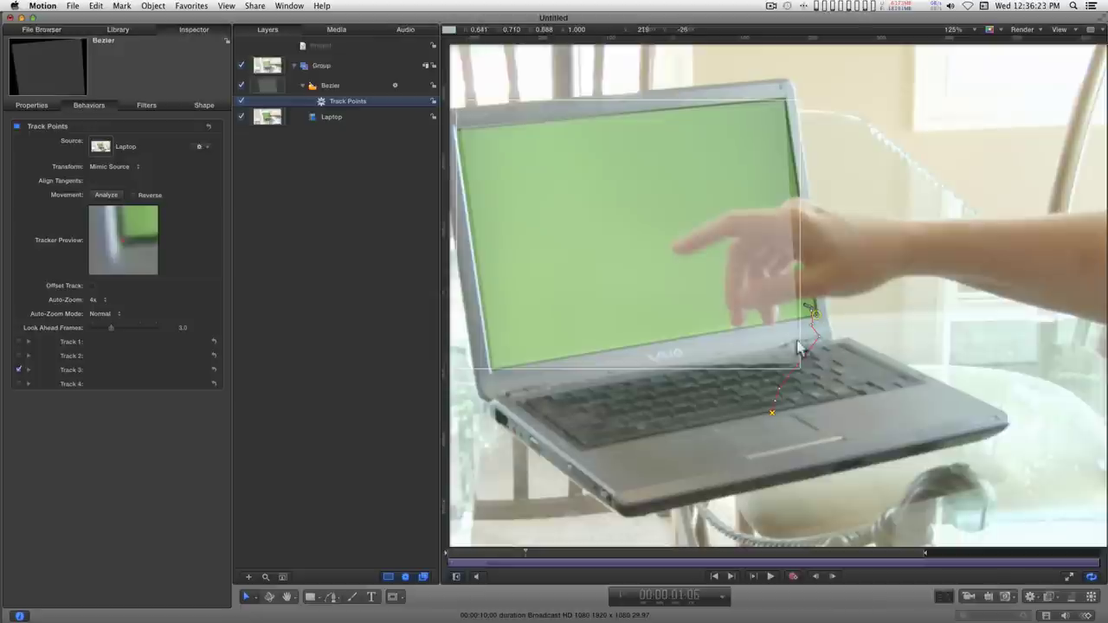
pyautogui.click(102, 197)
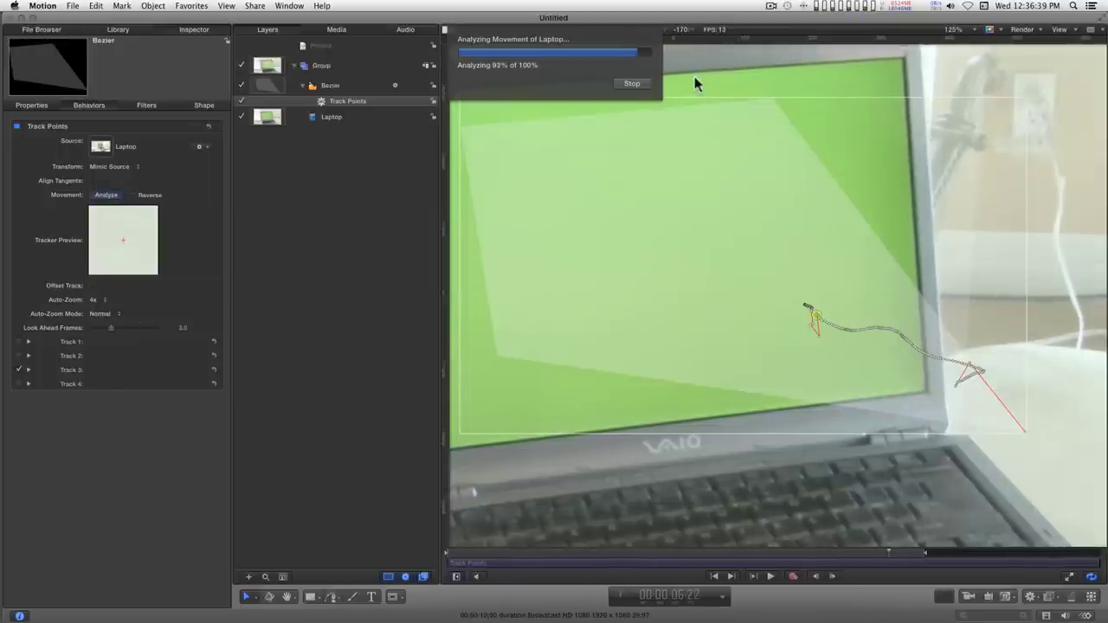
# Step: Stop the analysis at 00:00:05:13, enable Reverse tracking, and drag the Track 3 point onto the screen corner
pyautogui.click(633, 84)
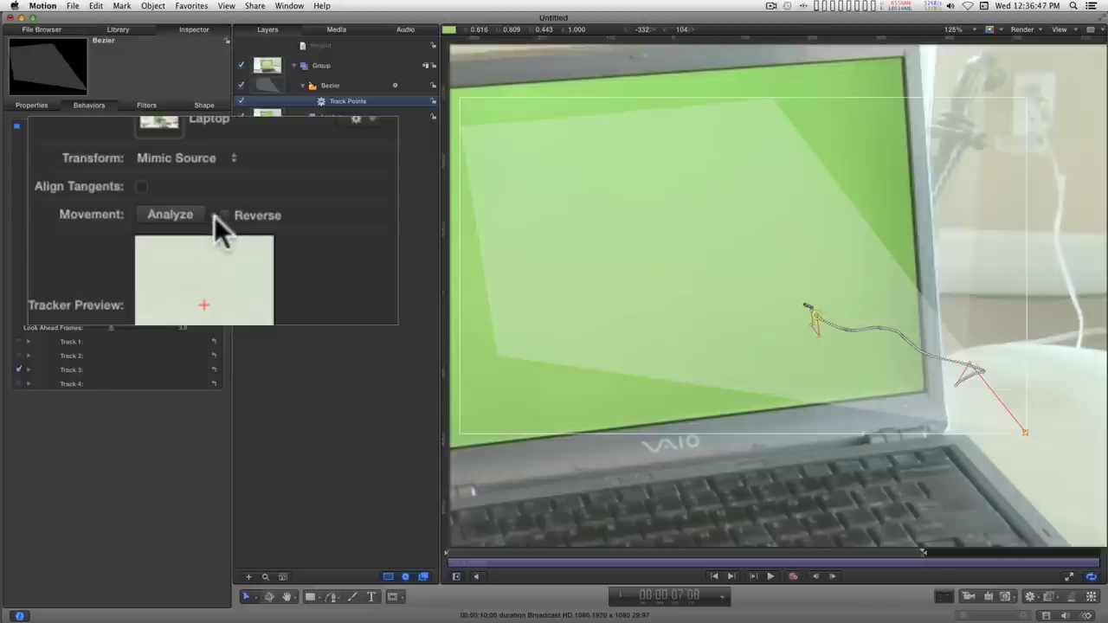
pyautogui.click(134, 195)
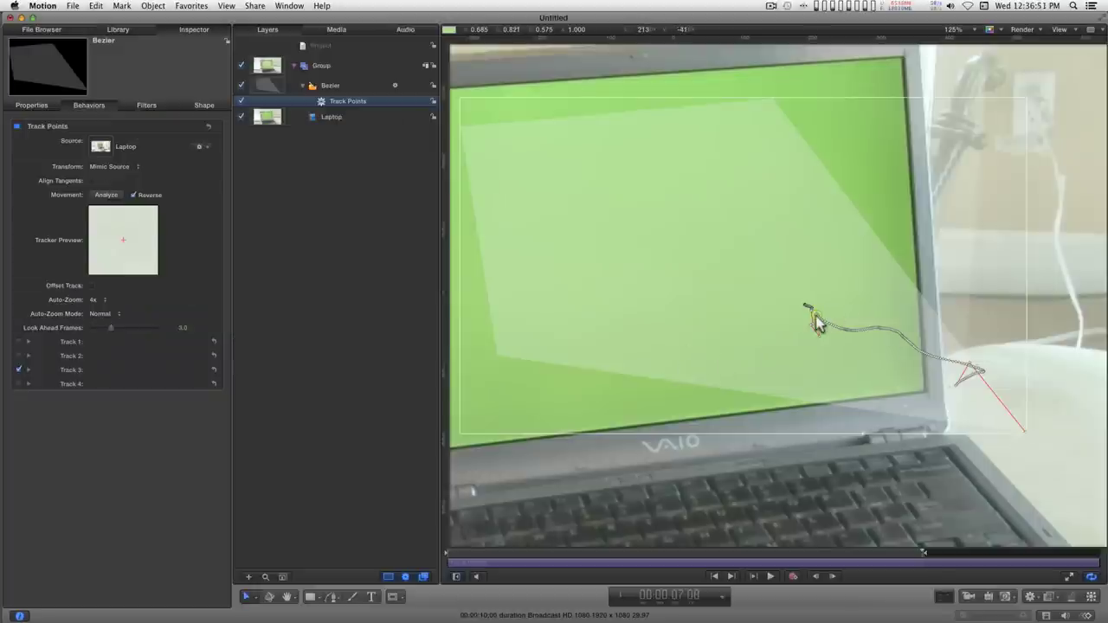
pyautogui.moveTo(815, 317); pyautogui.dragTo(926, 390)
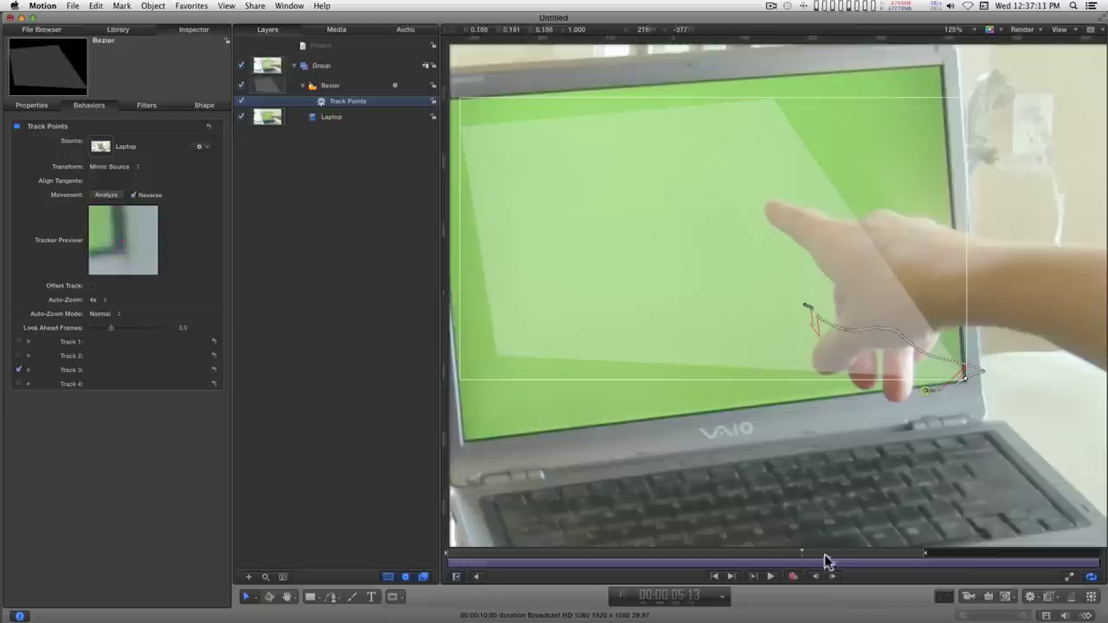
# Step: From about one second in, step frame by frame, repositioning the Track 3 point on the lower-right corner
pyautogui.moveTo(807, 553); pyautogui.dragTo(518, 535)
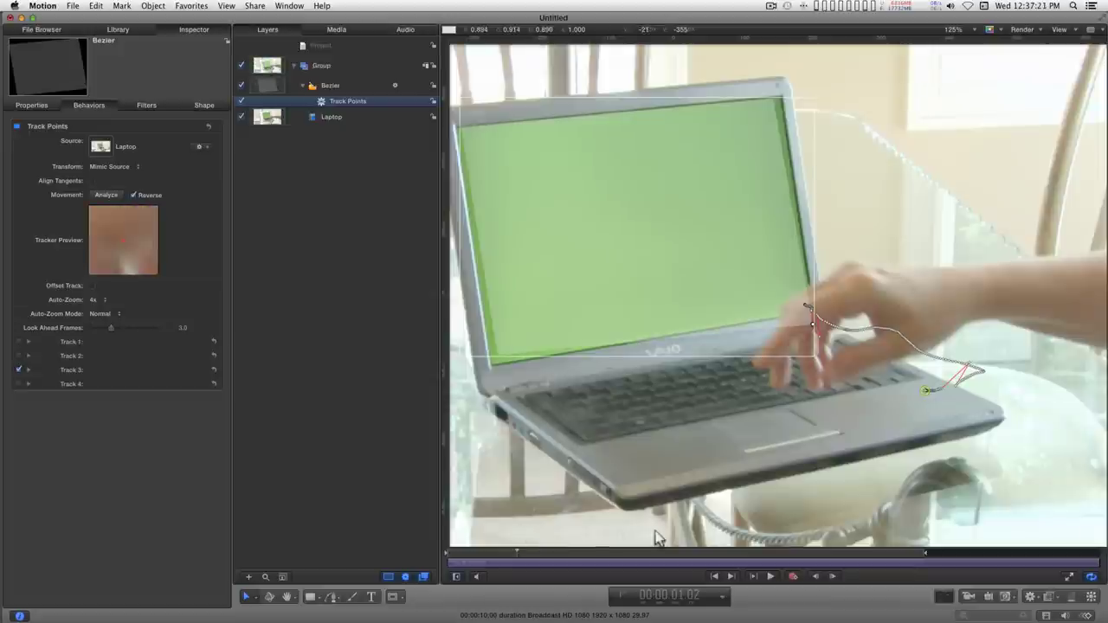
pyautogui.press('Right')
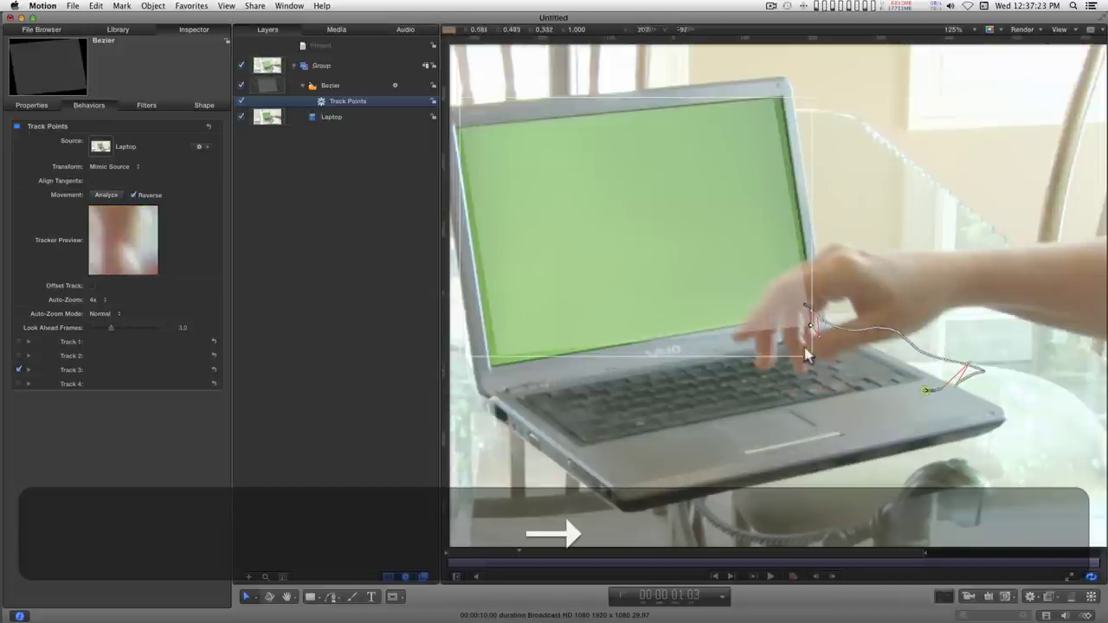
pyautogui.moveTo(810, 324); pyautogui.dragTo(809, 306)
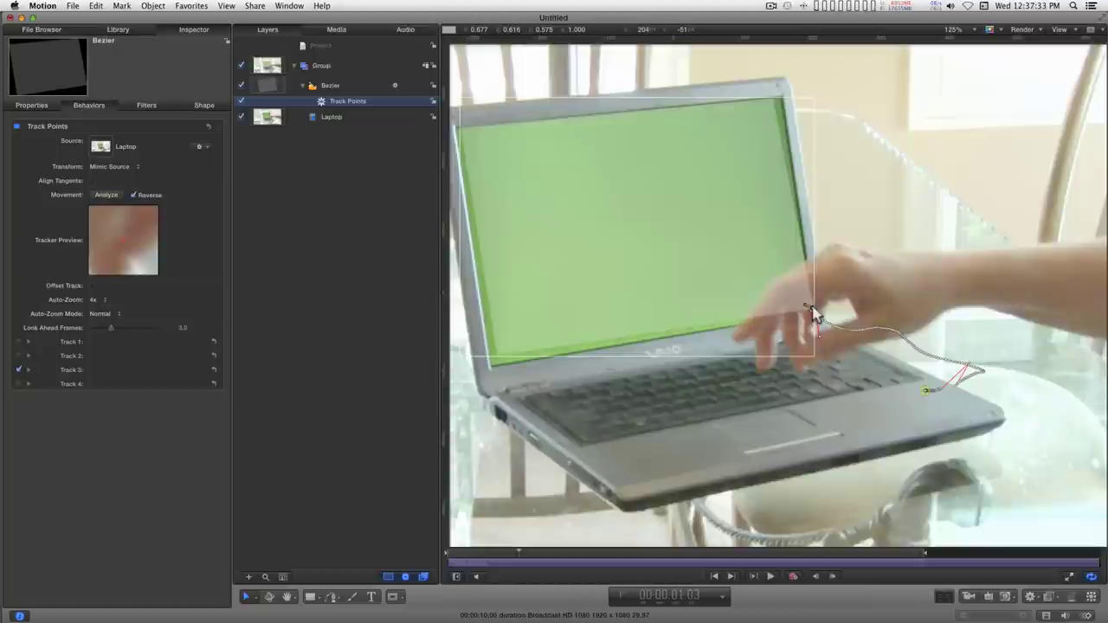
pyautogui.press('Right')
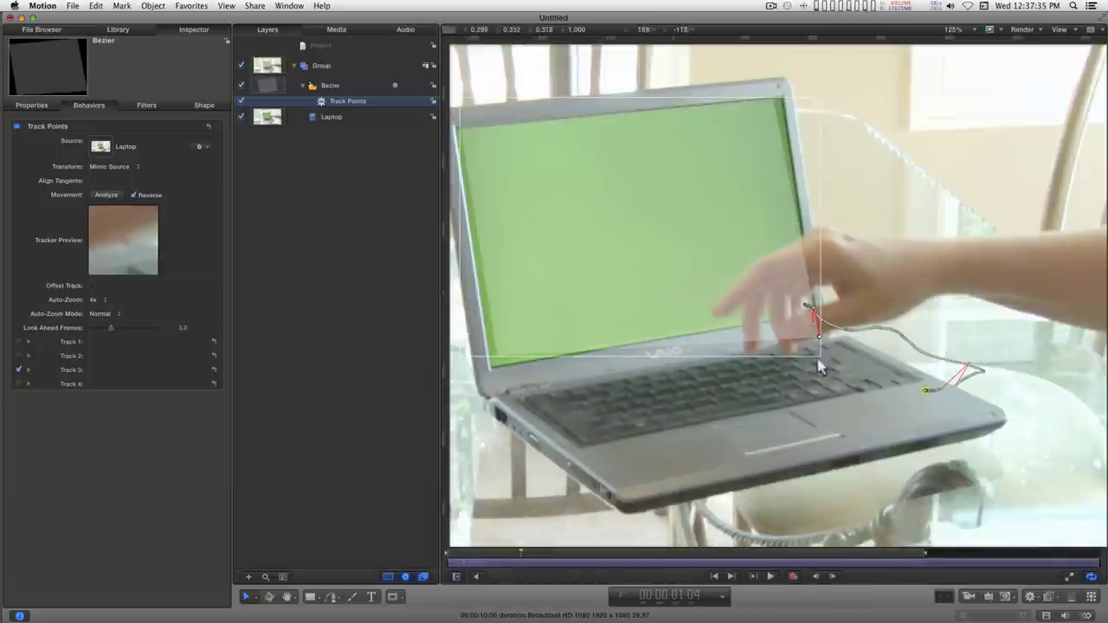
pyautogui.moveTo(819, 336); pyautogui.dragTo(813, 312)
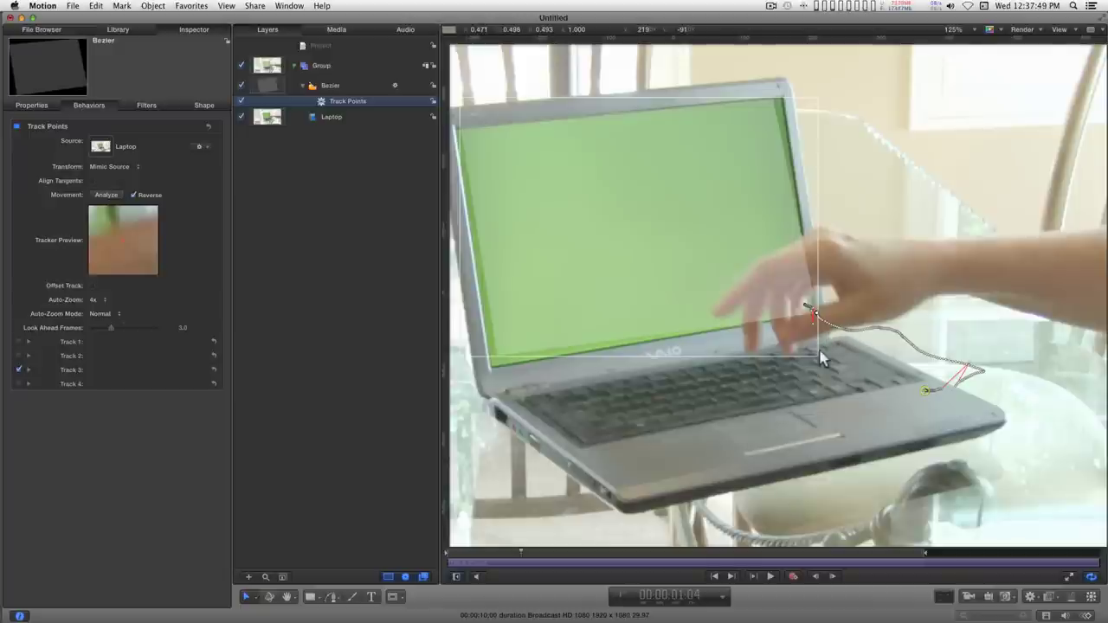
pyautogui.press('Right')
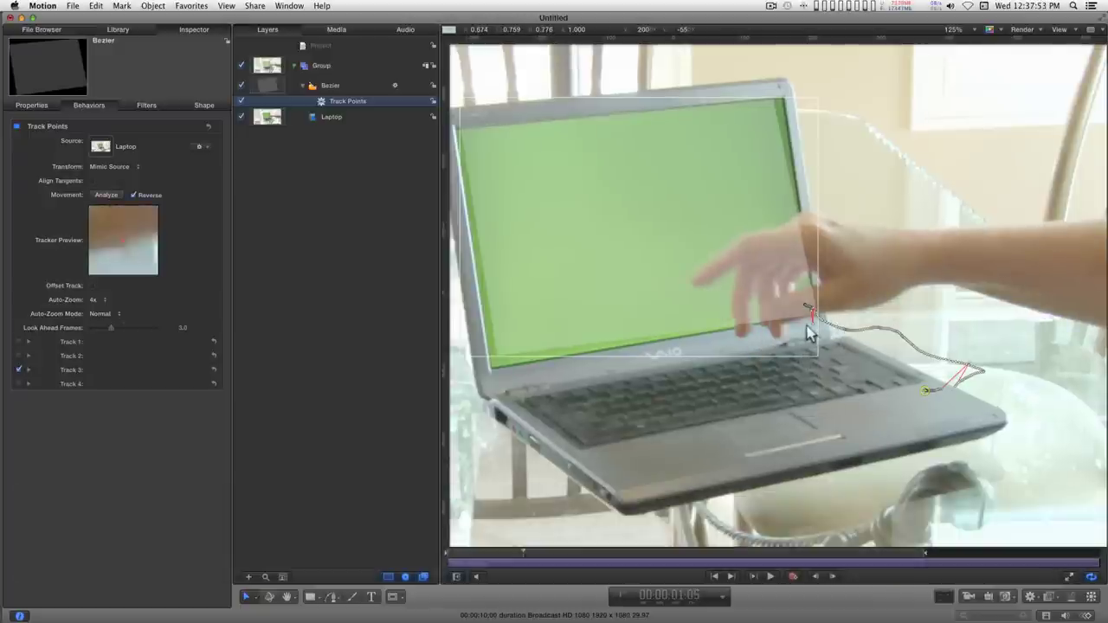
# Step: Zoom in on Track 3, step through nearby frames, and drag its point up onto the screen corner
pyautogui.press('super+space')
pyautogui.moveTo(831, 311); pyautogui.dragTo(805, 357)
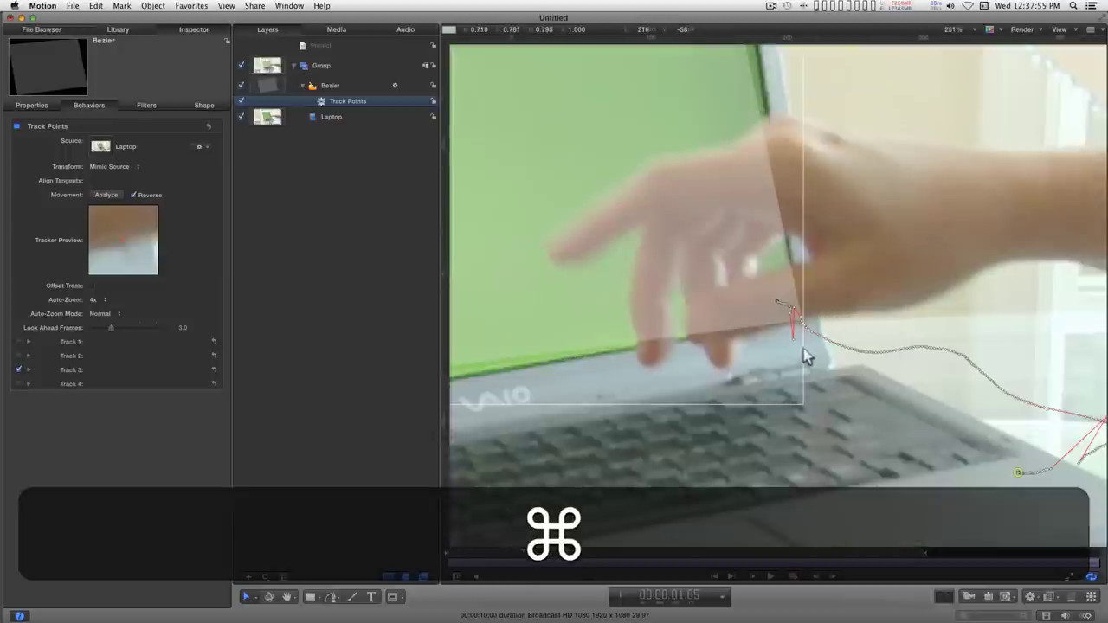
pyautogui.press('Left')
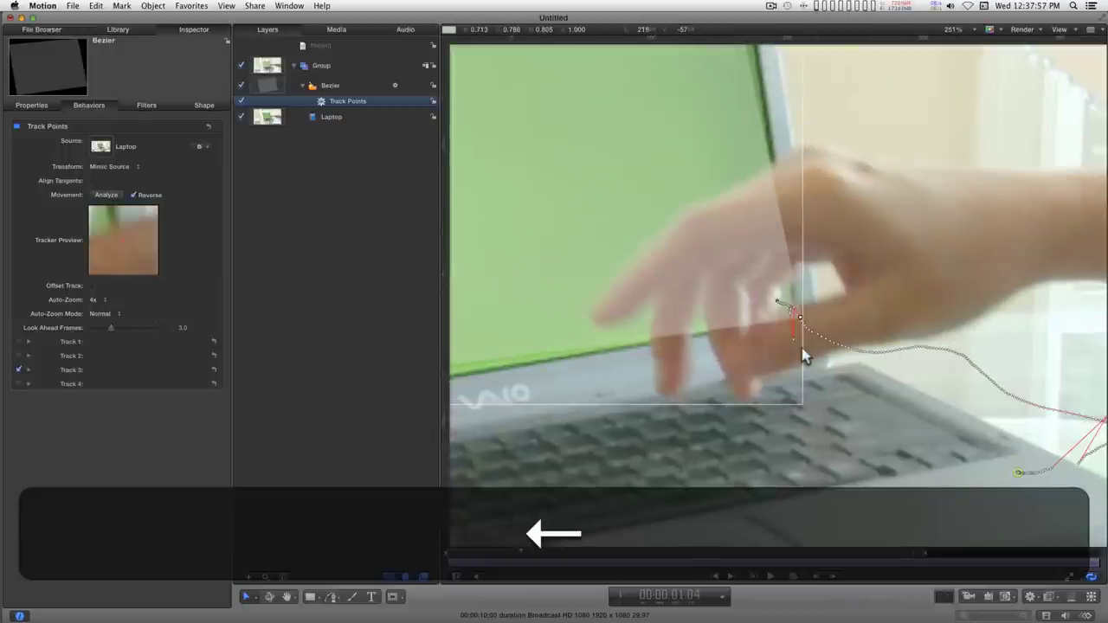
pyautogui.press('Right')
pyautogui.press('Right')
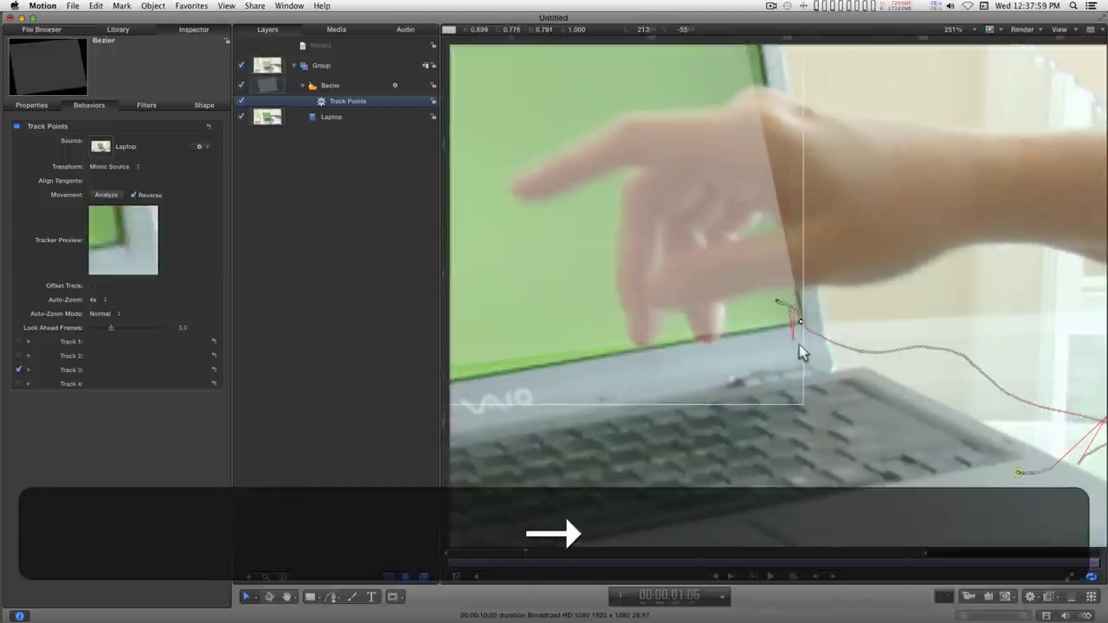
pyautogui.press('Right')
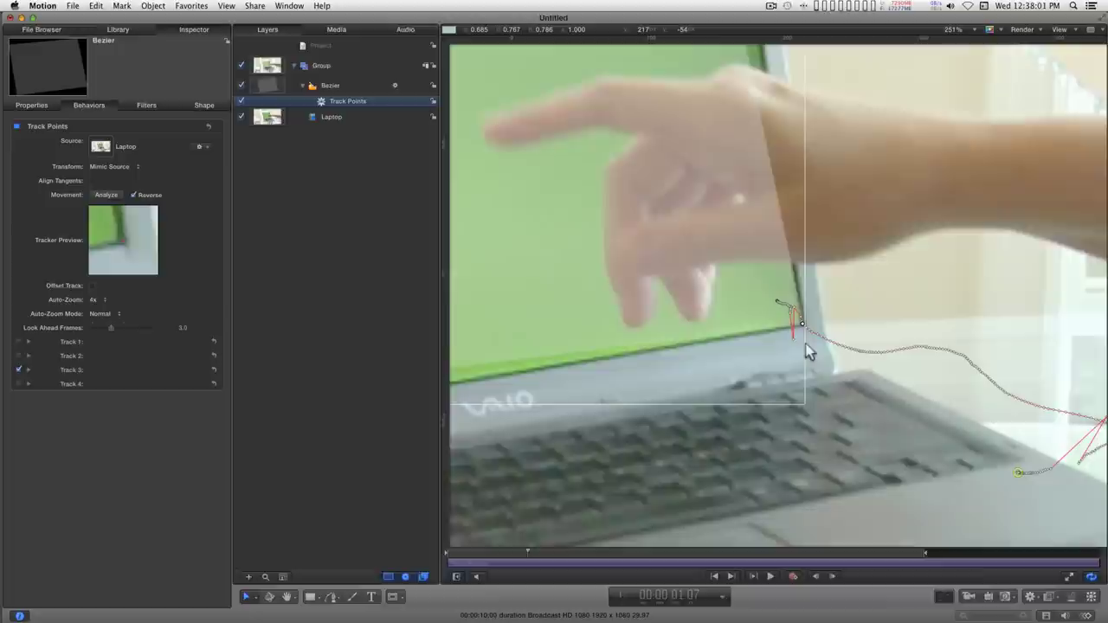
pyautogui.press('Left')
pyautogui.press('Left')
pyautogui.press('Left')
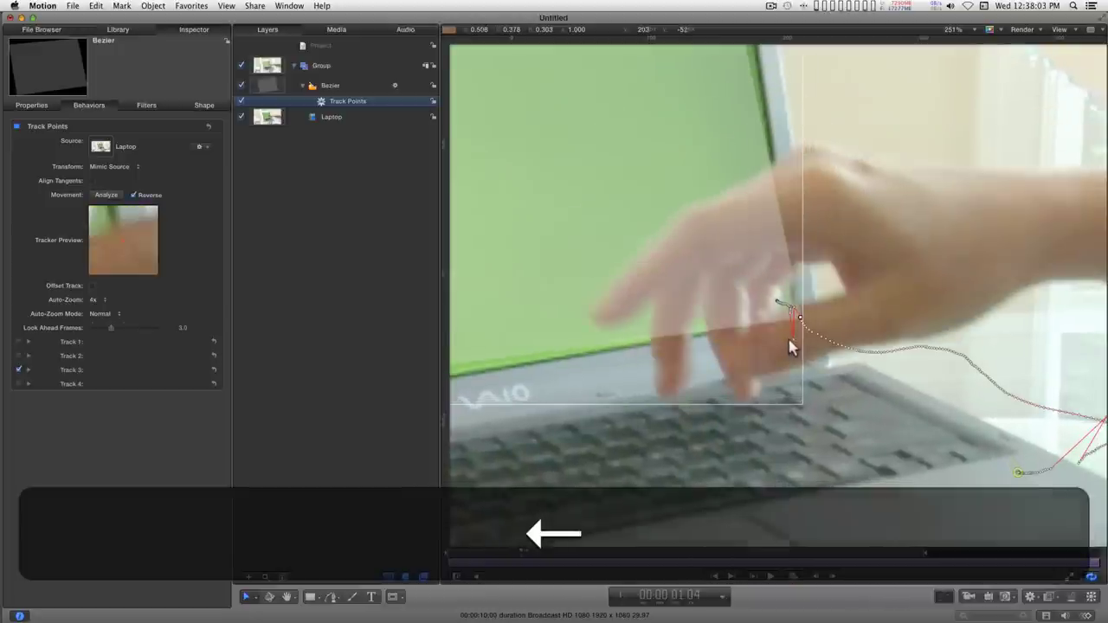
pyautogui.press('Left')
pyautogui.press('Left')
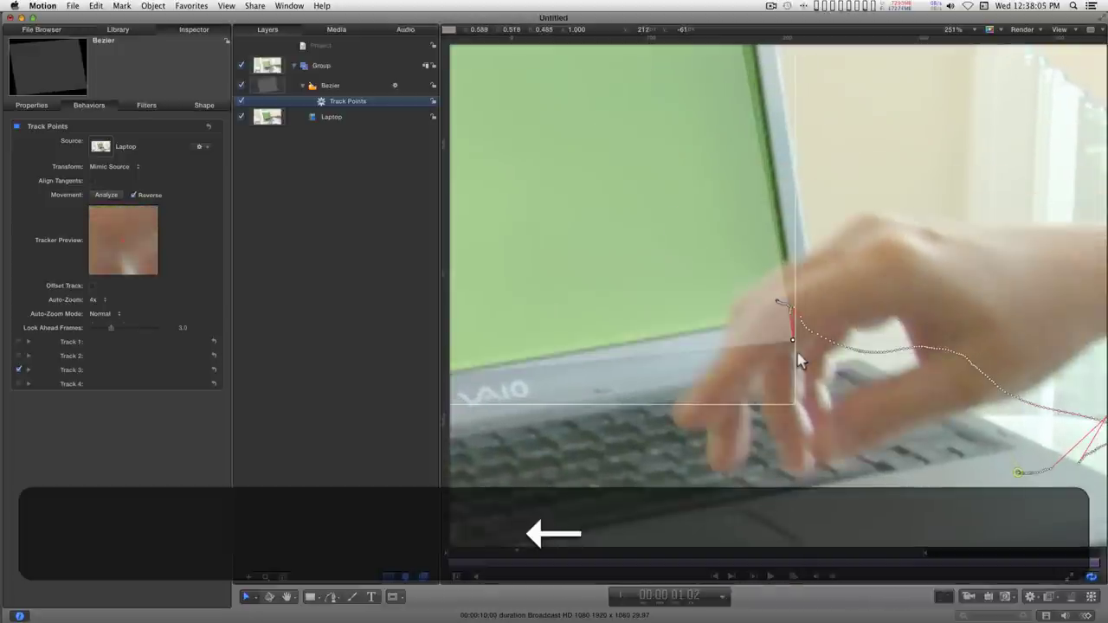
pyautogui.moveTo(794, 344); pyautogui.dragTo(794, 313)
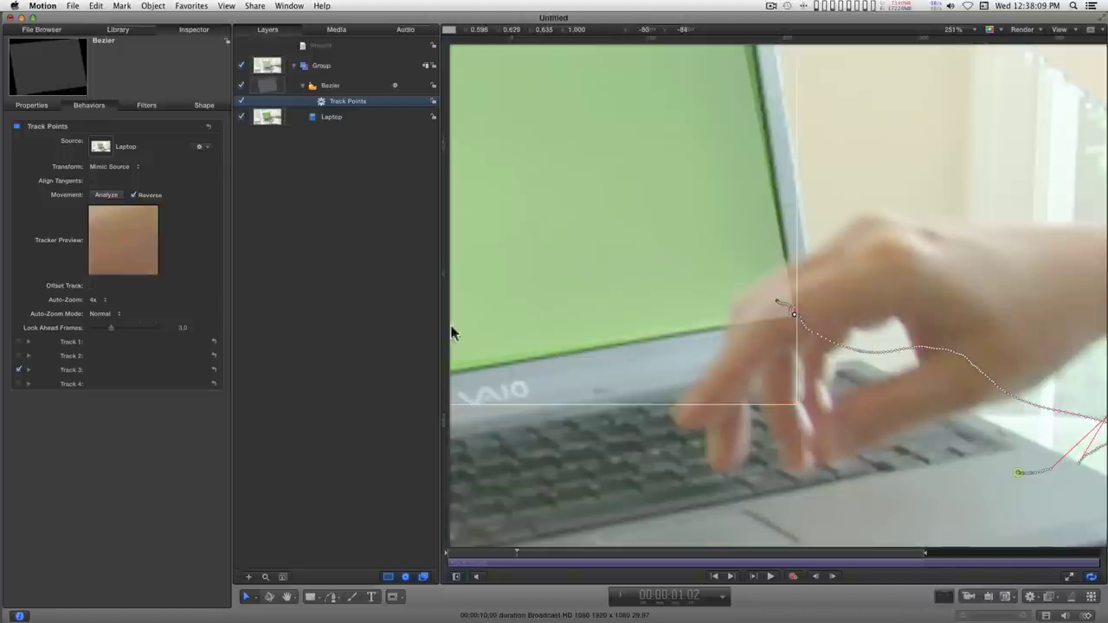
# Step: Set the tracker's Auto-Zoom to None and nudge the Track 3 point onto the corner
pyautogui.click(97, 303)
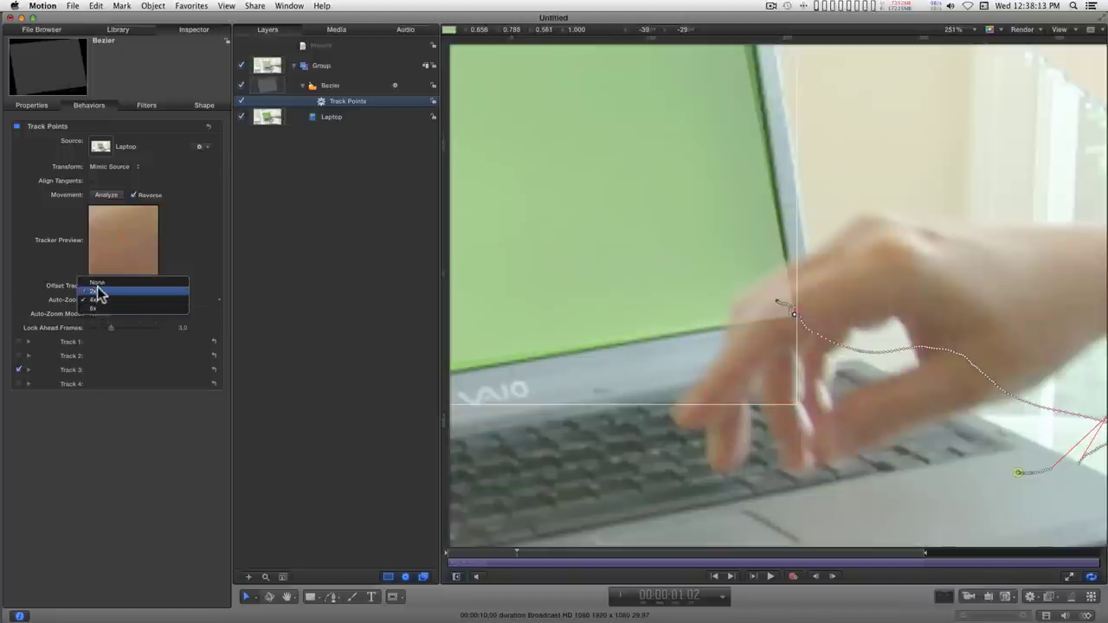
pyautogui.click(99, 291)
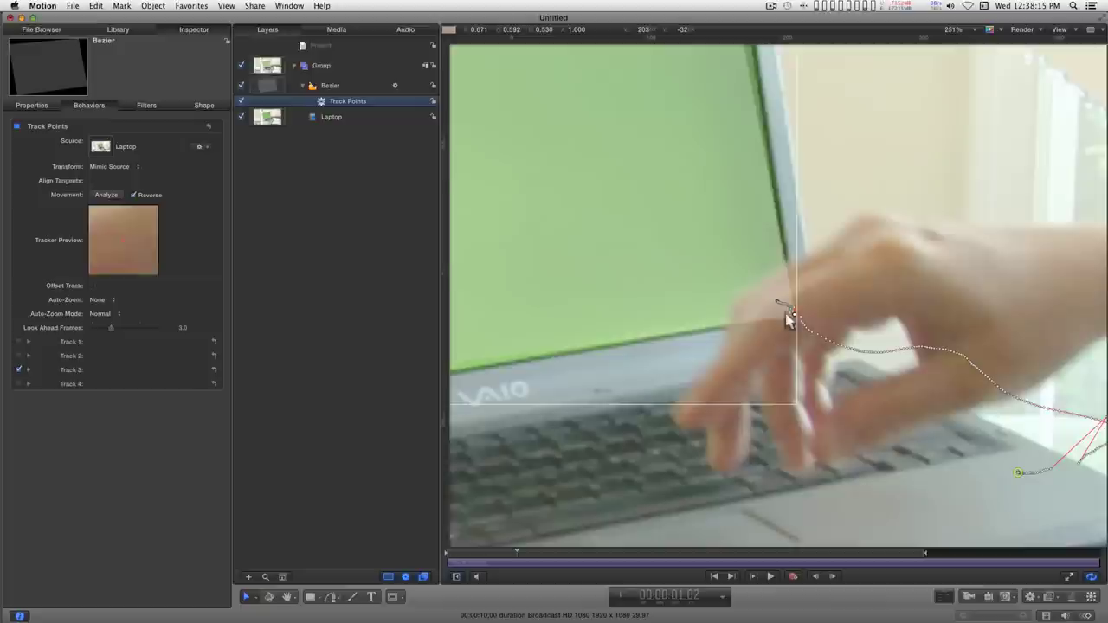
pyautogui.moveTo(796, 313); pyautogui.dragTo(792, 311)
# Step: Step back frame by frame, nudging the Track 3 point back onto the screen corner
pyautogui.press('Left')
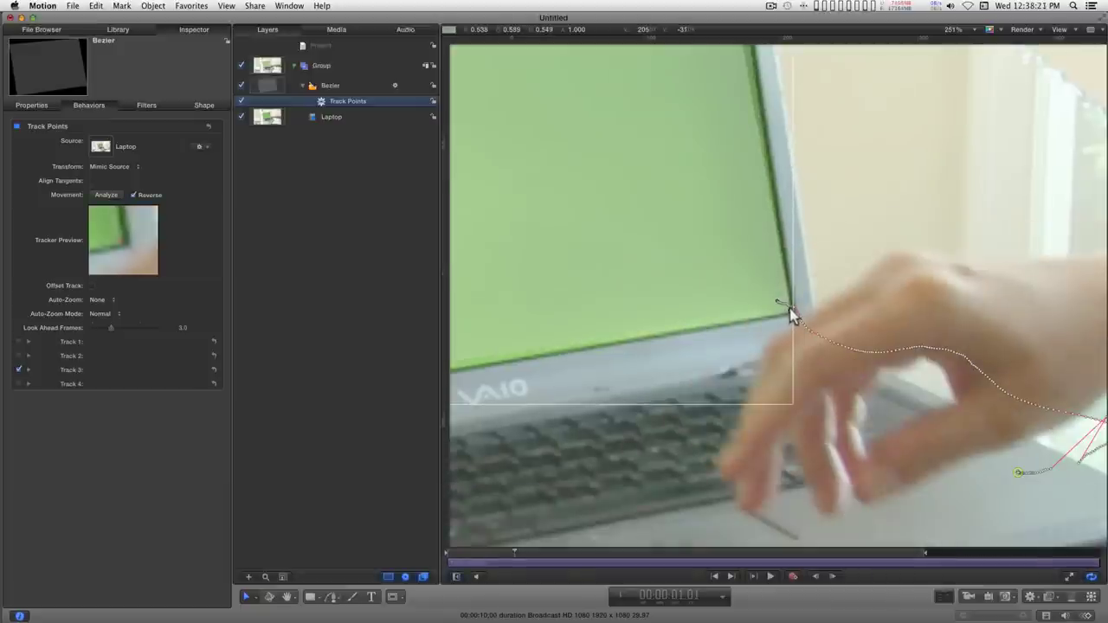
pyautogui.press('Left')
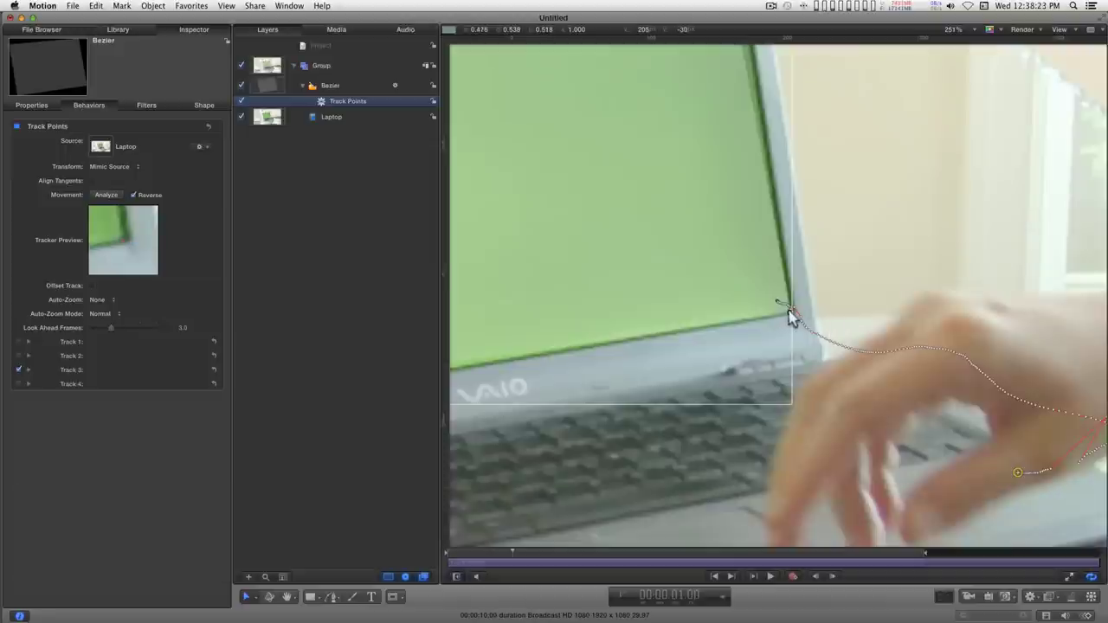
pyautogui.moveTo(789, 312); pyautogui.dragTo(790, 316)
pyautogui.press('Left')
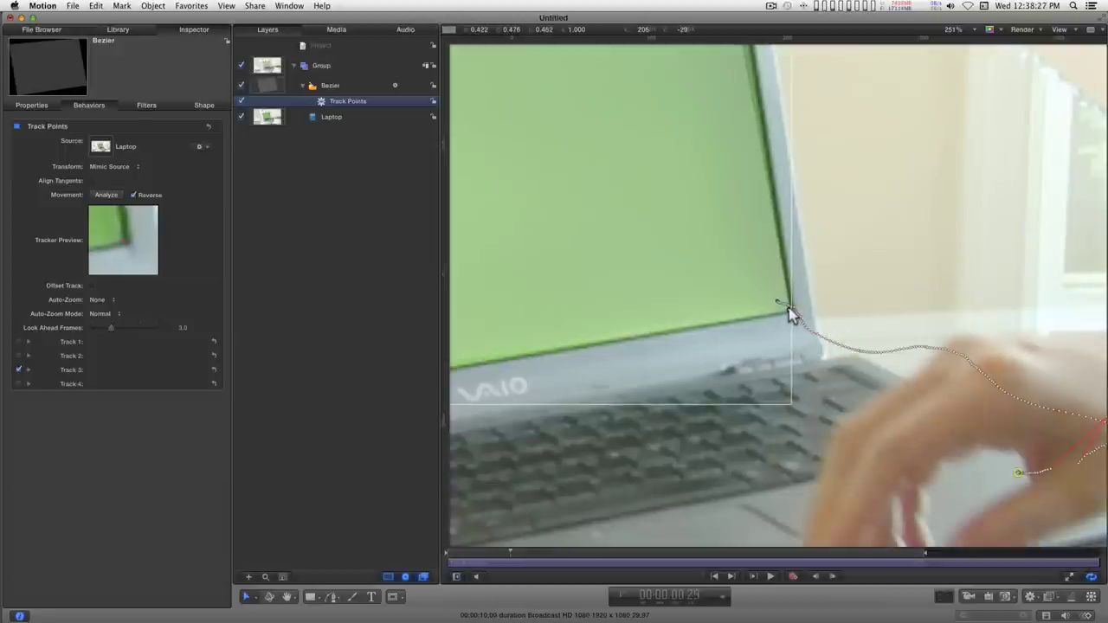
pyautogui.press('Left')
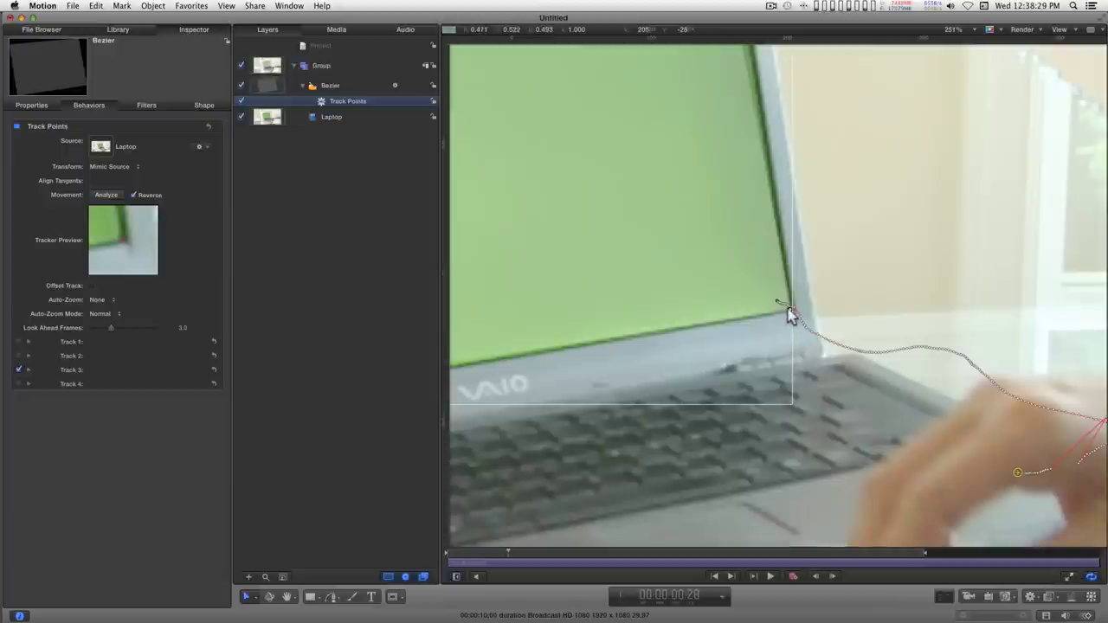
pyautogui.moveTo(788, 313); pyautogui.dragTo(792, 316)
pyautogui.press('Left')
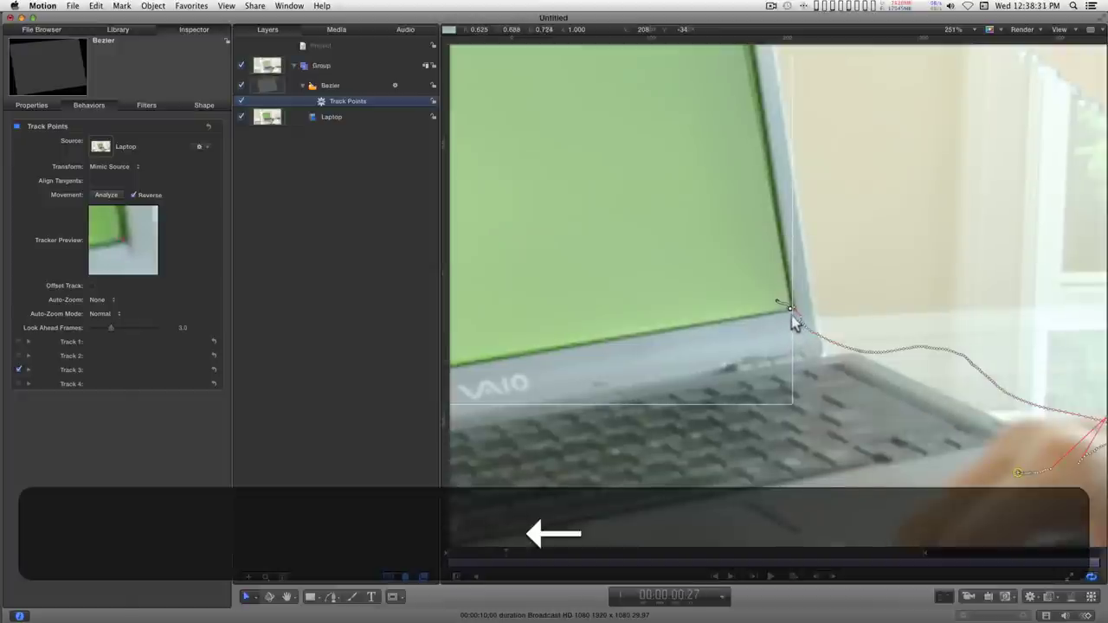
pyautogui.press('Left')
pyautogui.press('Left')
pyautogui.press('Left')
pyautogui.press('Left')
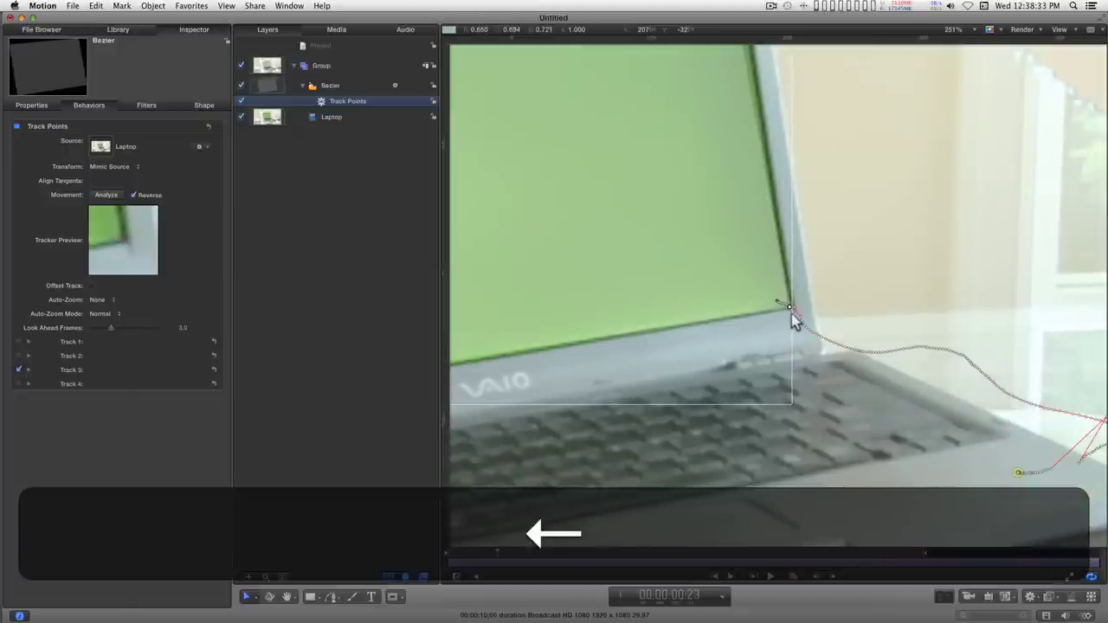
pyautogui.press('Left')
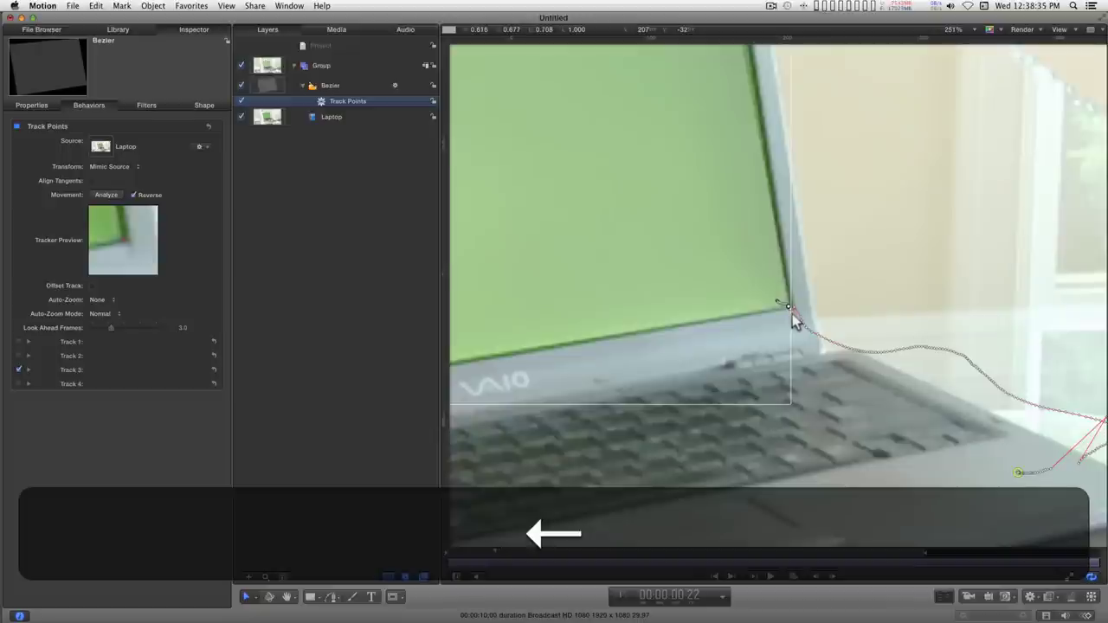
pyautogui.press('Left')
pyautogui.press('Left')
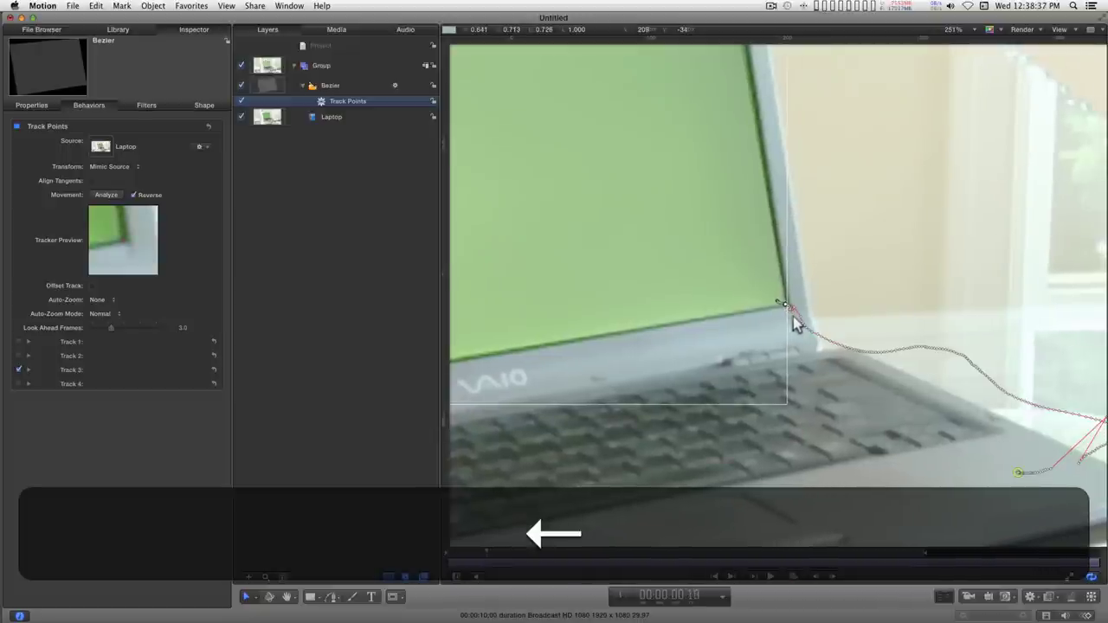
# Step: Step forward to 00:00:01:10, confirming Track 3 holds the corner as the hand passes
pyautogui.press('Right')
pyautogui.press('Right')
pyautogui.press('Right')
pyautogui.press('Right')
pyautogui.press('Right')
pyautogui.press('Right')
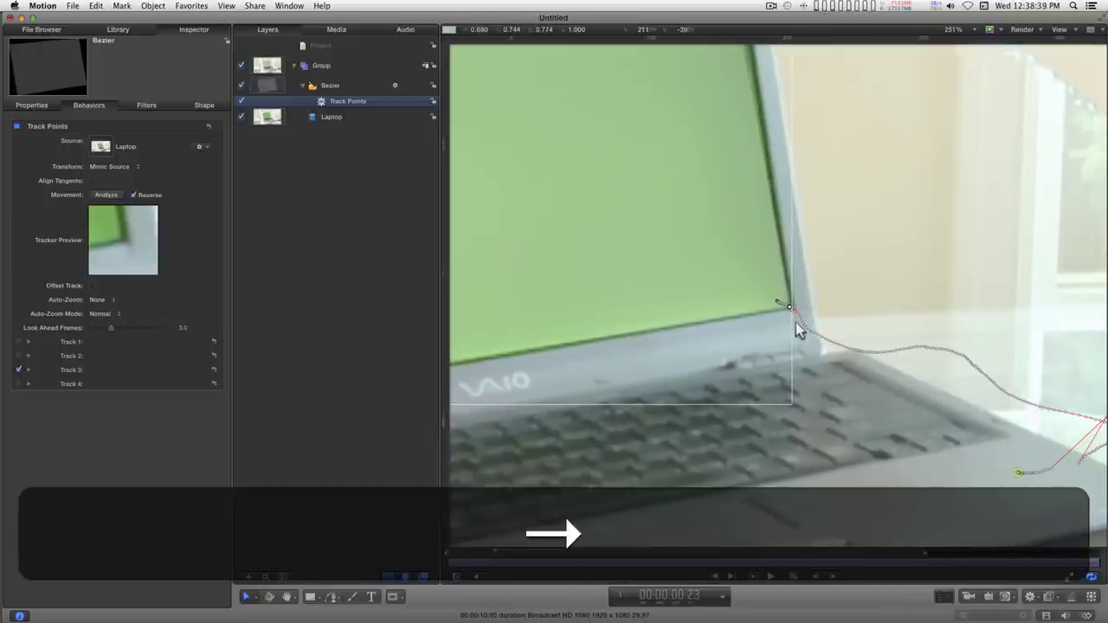
pyautogui.press('Right')
pyautogui.press('Right')
pyautogui.press('Right')
pyautogui.press('Right')
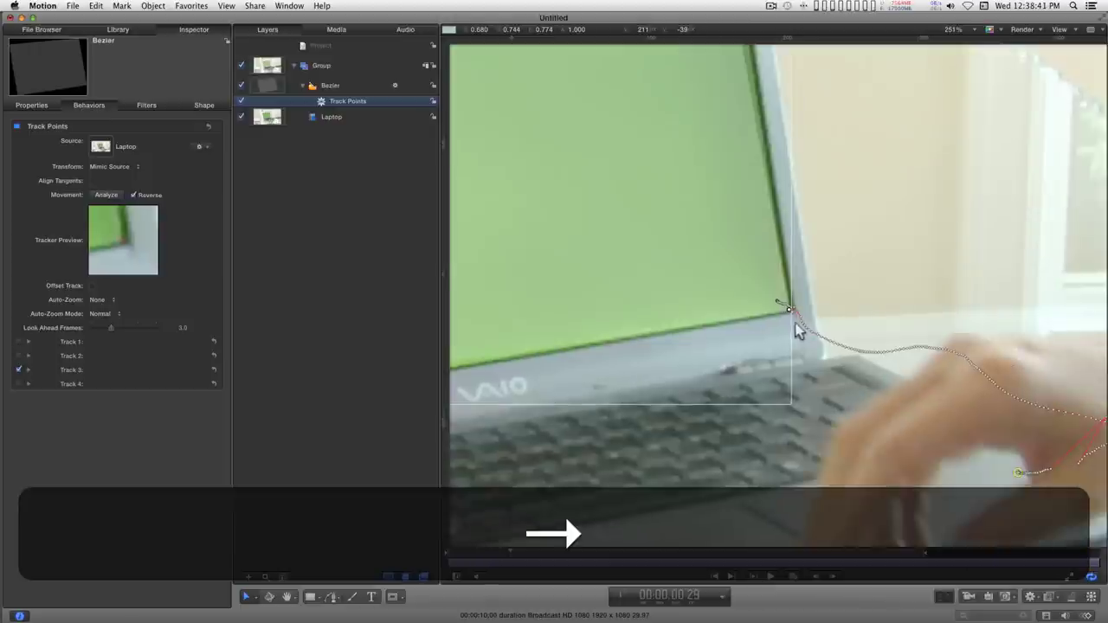
pyautogui.press('Right')
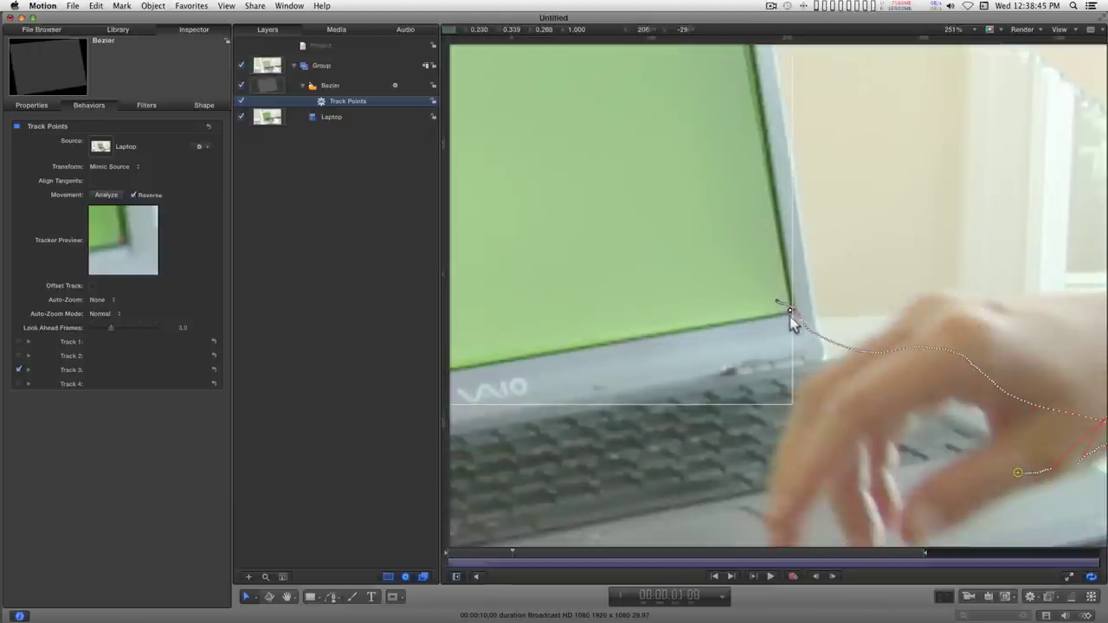
pyautogui.press('Right')
pyautogui.press('Right')
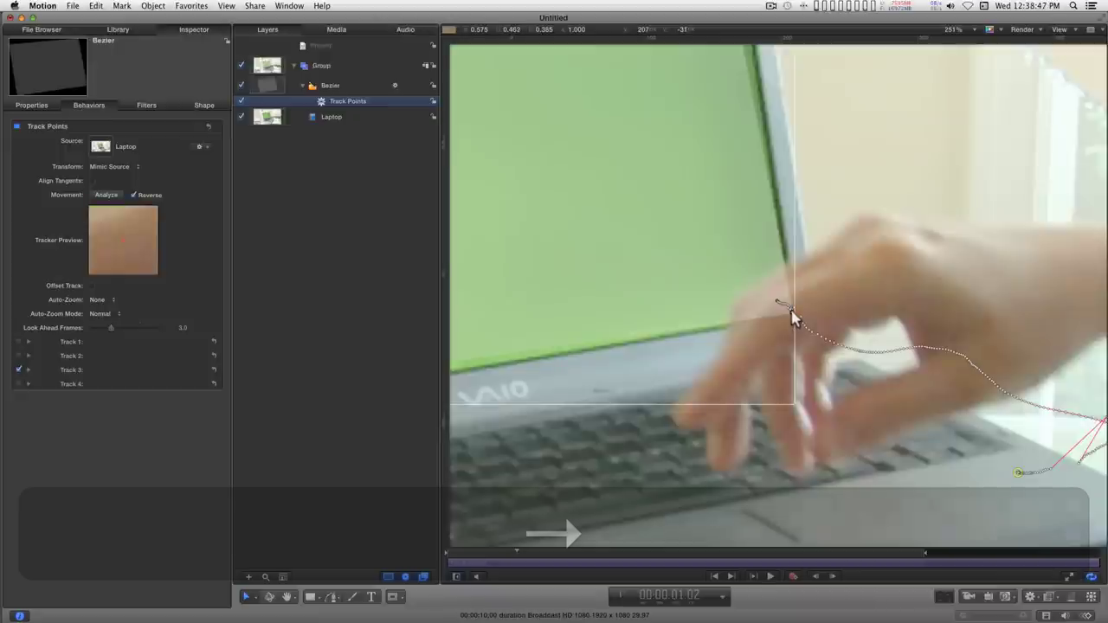
pyautogui.press('Right')
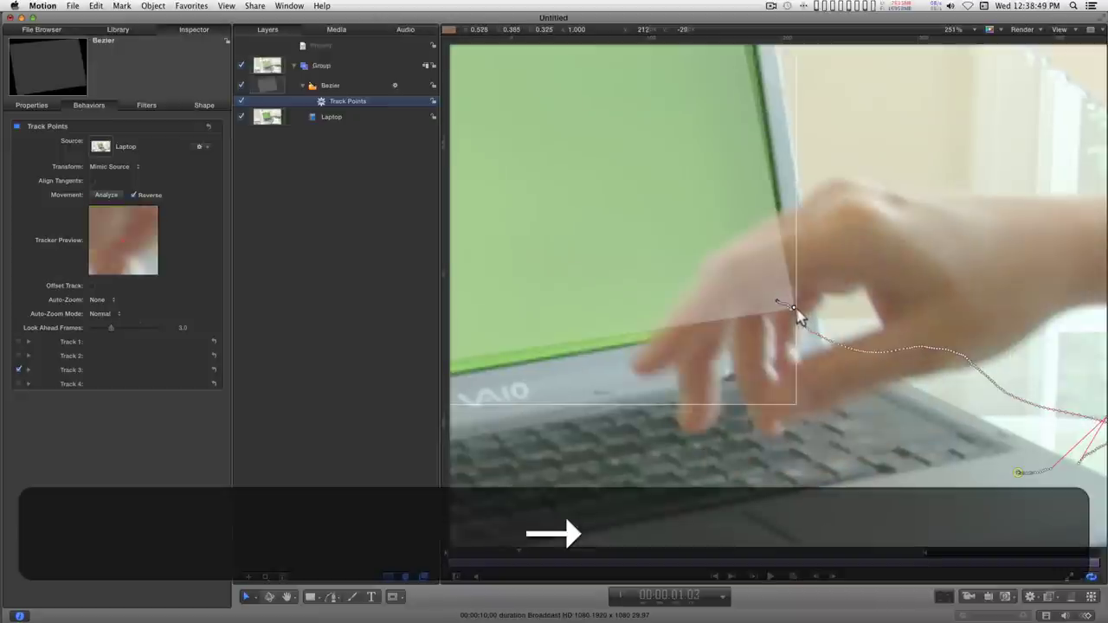
pyautogui.press('Right')
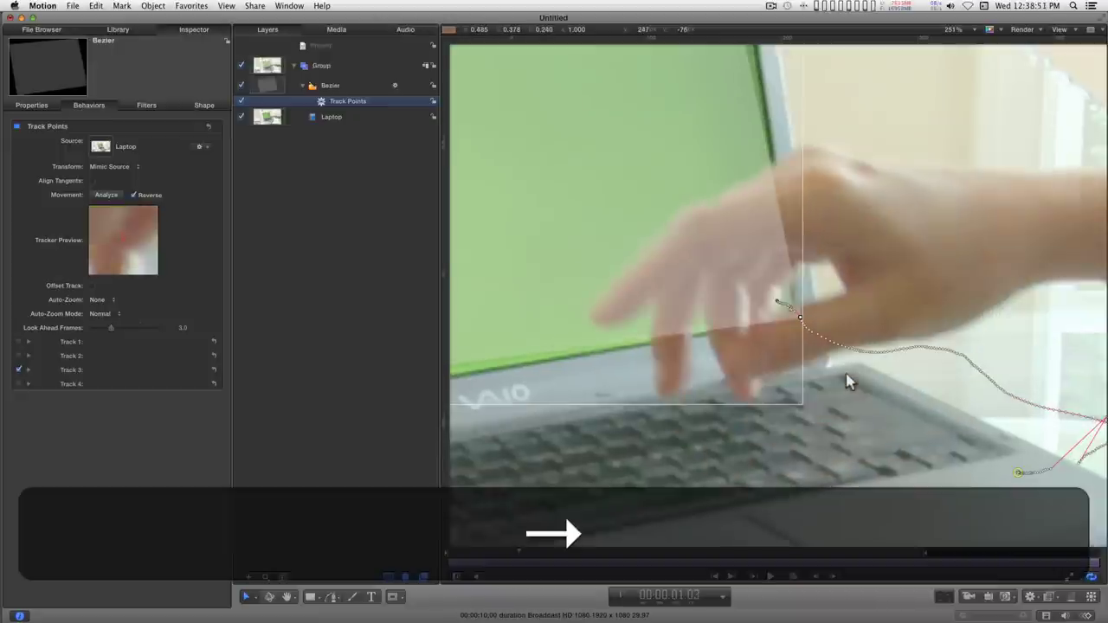
pyautogui.press('Right')
pyautogui.press('Right')
pyautogui.press('Right')
pyautogui.press('Right')
pyautogui.press('Right')
pyautogui.press('Right')
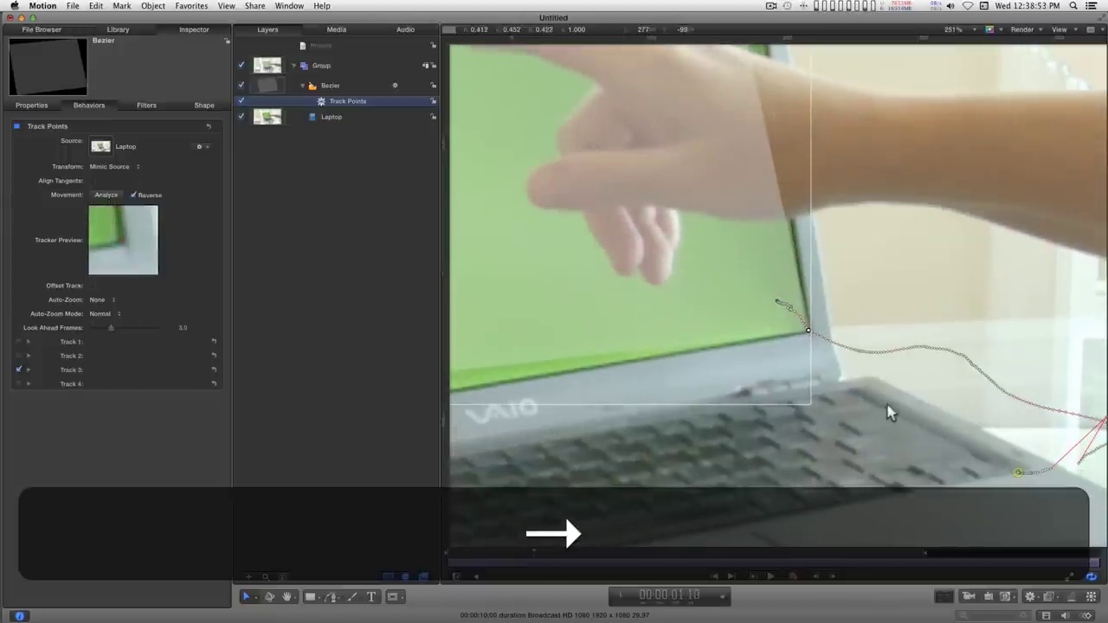
# Step: Jump to about 05:12, pan the tracked corner into view, and step to 05:25
pyautogui.moveTo(605, 552); pyautogui.dragTo(799, 552)
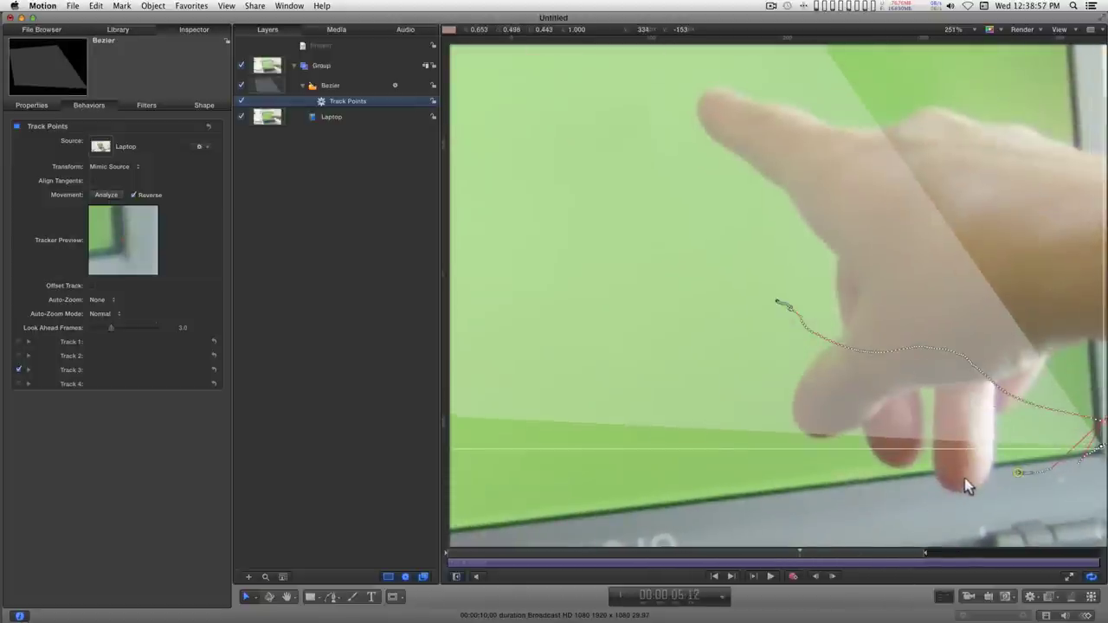
pyautogui.press('space')
pyautogui.moveTo(964, 481); pyautogui.dragTo(666, 440)
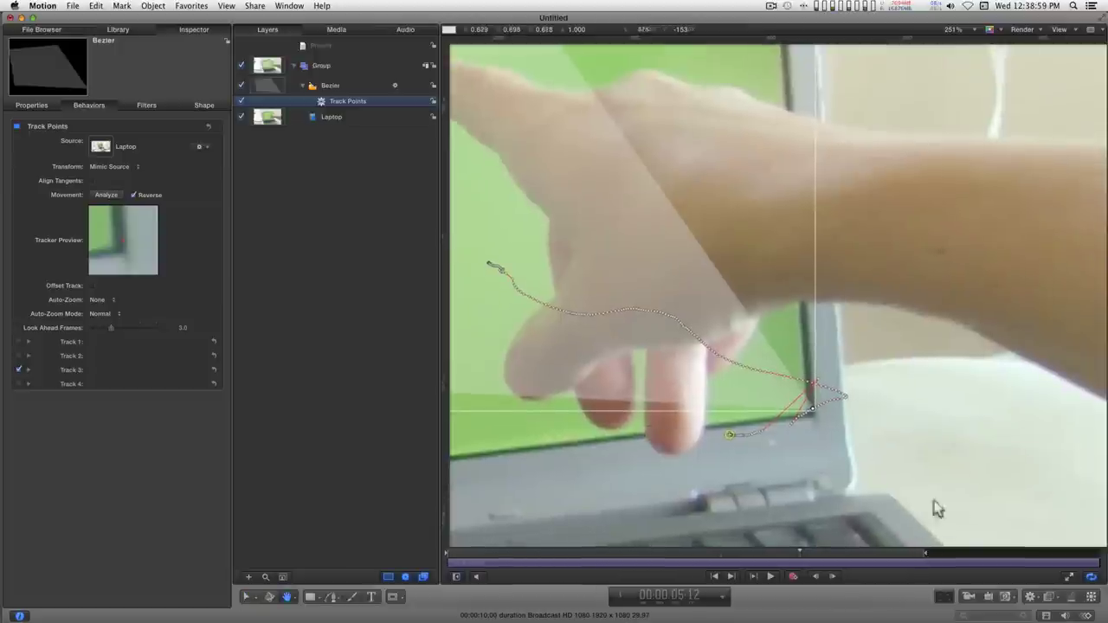
pyautogui.press('Right')
pyautogui.press('Right')
pyautogui.press('Right')
pyautogui.press('Right')
pyautogui.press('Right')
pyautogui.press('Right')
pyautogui.press('Right')
pyautogui.press('Right')
pyautogui.press('Right')
pyautogui.press('Right')
pyautogui.press('Right')
pyautogui.press('Right')
pyautogui.press('Right')
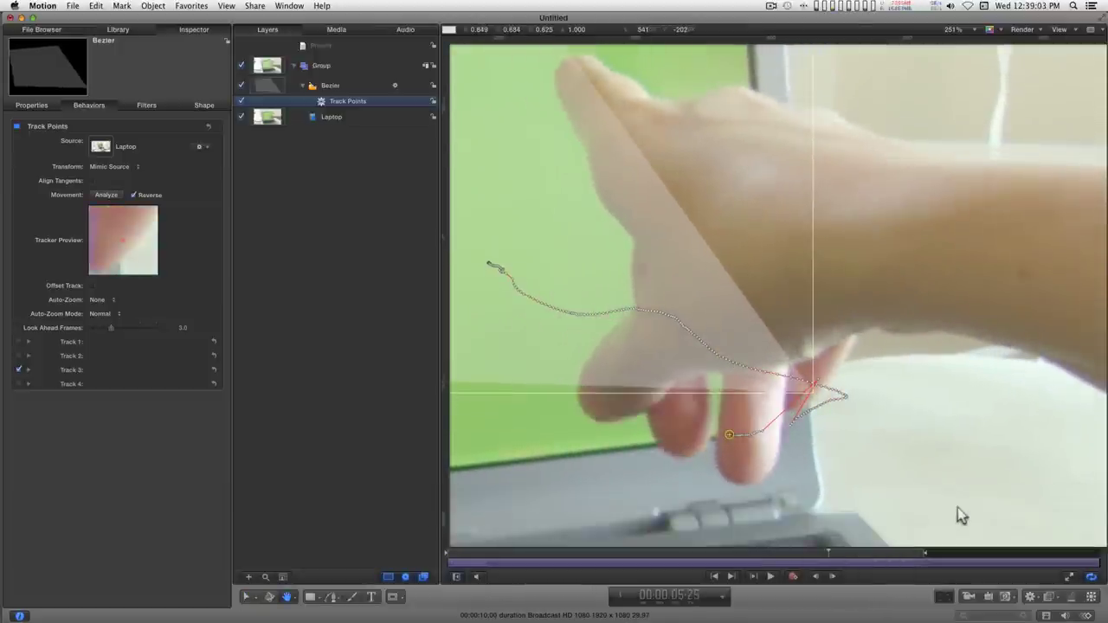
pyautogui.press('Left')
pyautogui.press('Left')
pyautogui.press('Left')
pyautogui.press('Left')
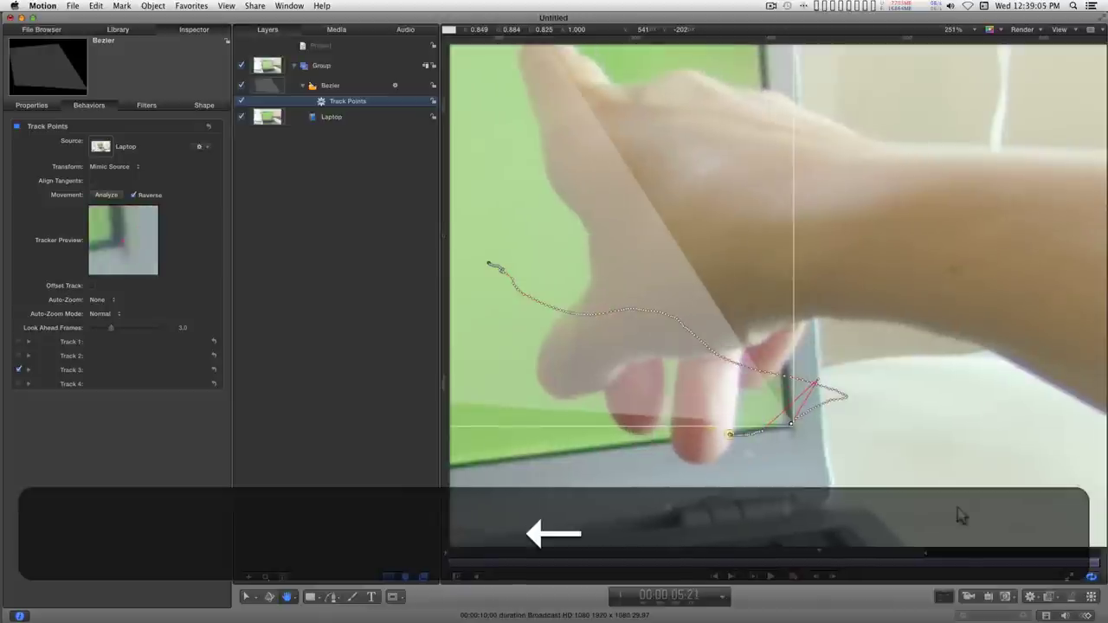
pyautogui.press('Right')
pyautogui.press('Right')
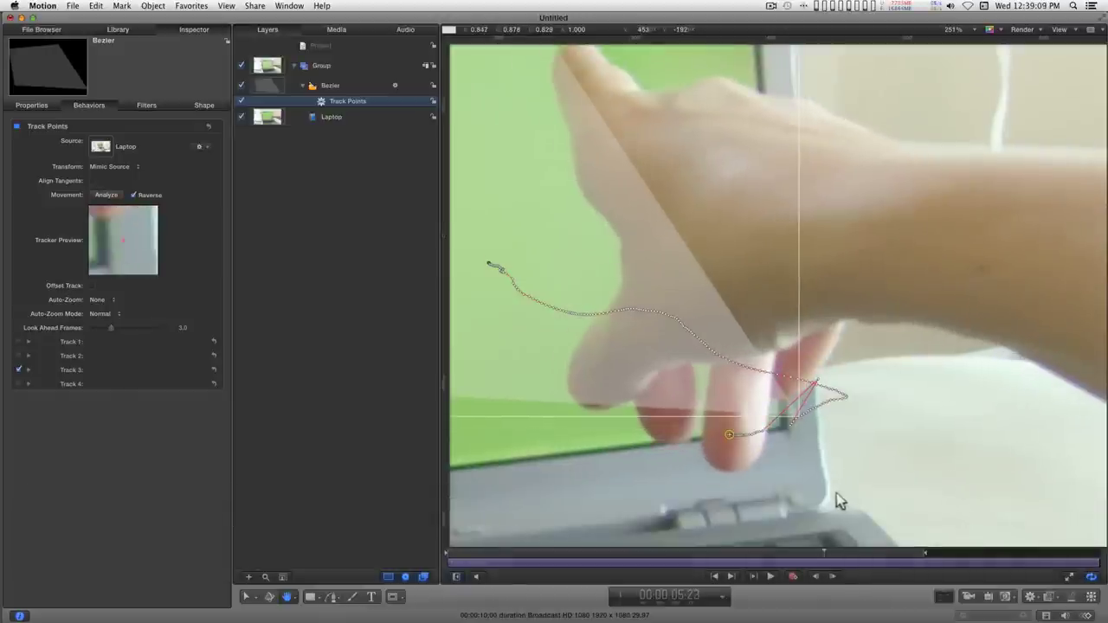
pyautogui.press('Right')
pyautogui.press('Right')
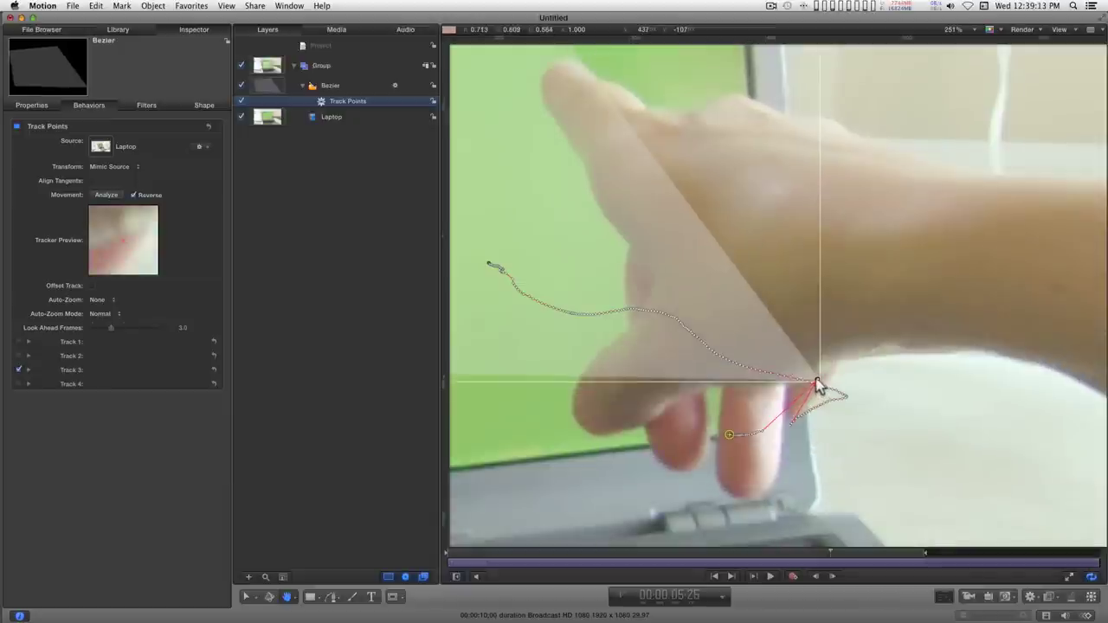
# Step: Place the Track 3 point on the hidden screen corner around 05:26, then deactivate Track 3
pyautogui.moveTo(818, 384); pyautogui.dragTo(774, 433)
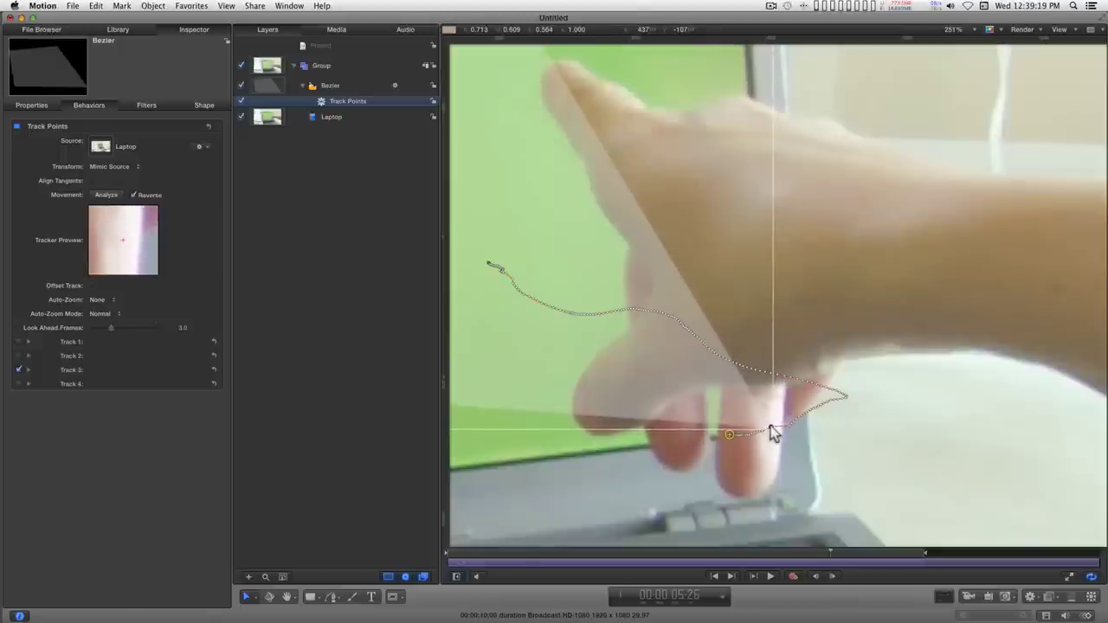
pyautogui.press('Right')
pyautogui.press('Right')
pyautogui.press('Right')
pyautogui.press('Right')
pyautogui.press('Right')
pyautogui.press('Right')
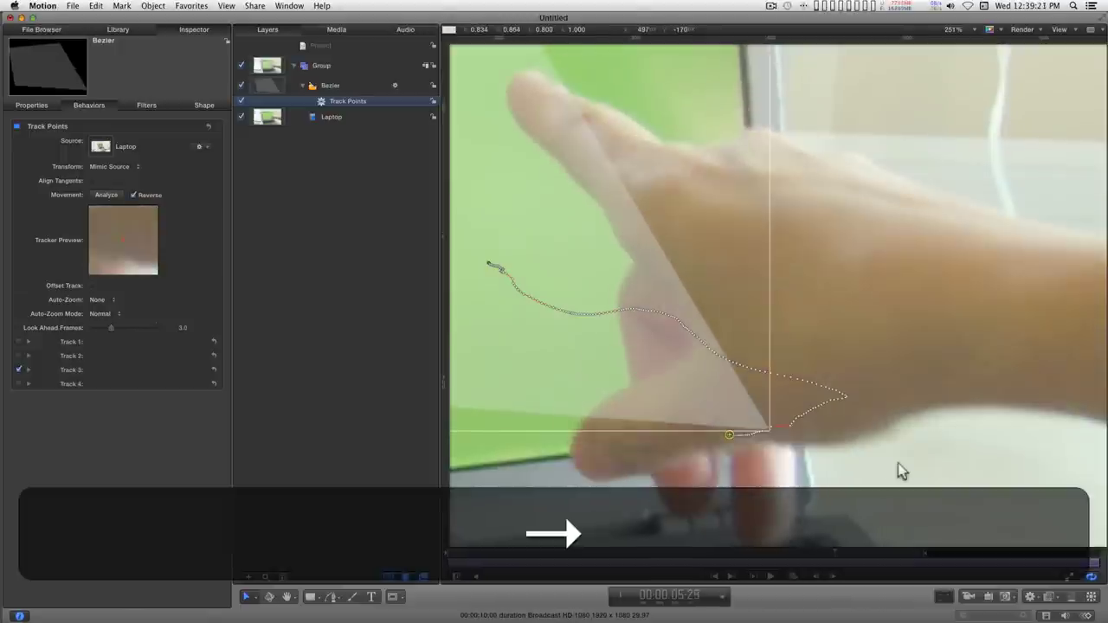
pyautogui.press('Right')
pyautogui.press('Right')
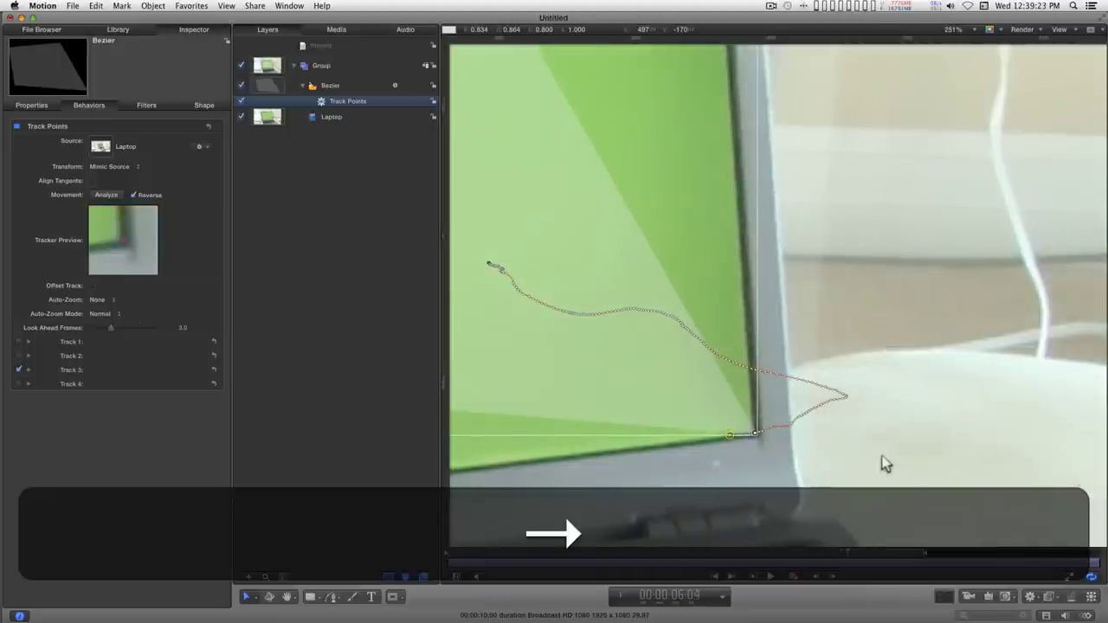
pyautogui.moveTo(765, 428); pyautogui.dragTo(756, 433)
pyautogui.press('Left')
pyautogui.press('Left')
pyautogui.press('Left')
pyautogui.press('Left')
pyautogui.press('Left')
pyautogui.press('Left')
pyautogui.press('Left')
pyautogui.press('Left')
pyautogui.press('Left')
pyautogui.press('Left')
pyautogui.press('Left')
pyautogui.press('Left')
pyautogui.press('Left')
pyautogui.press('Left')
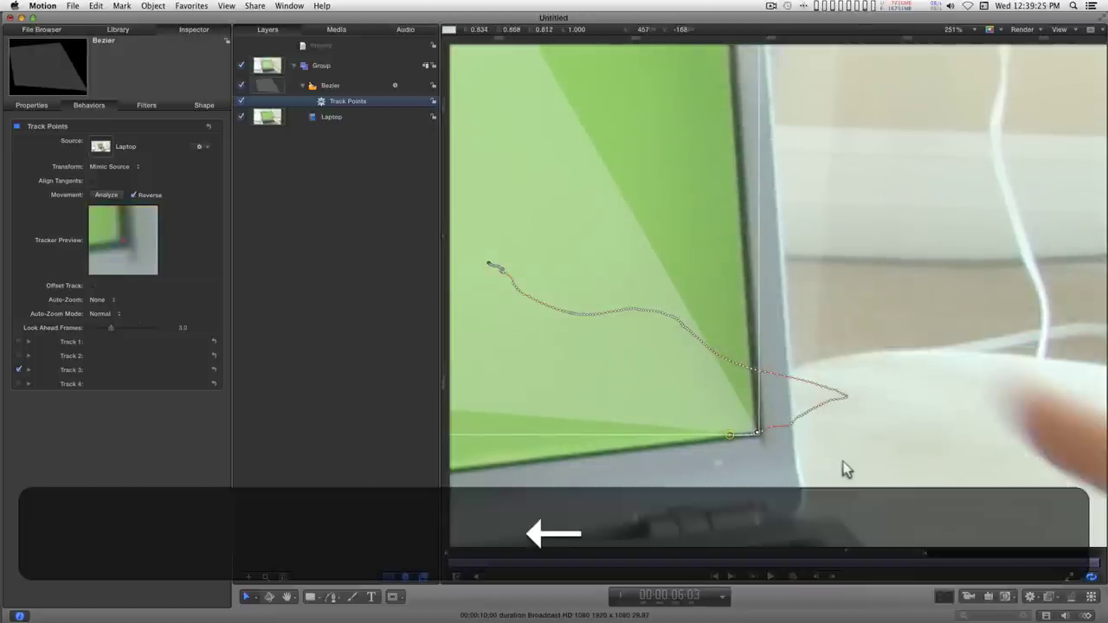
pyautogui.press('Left')
pyautogui.press('Left')
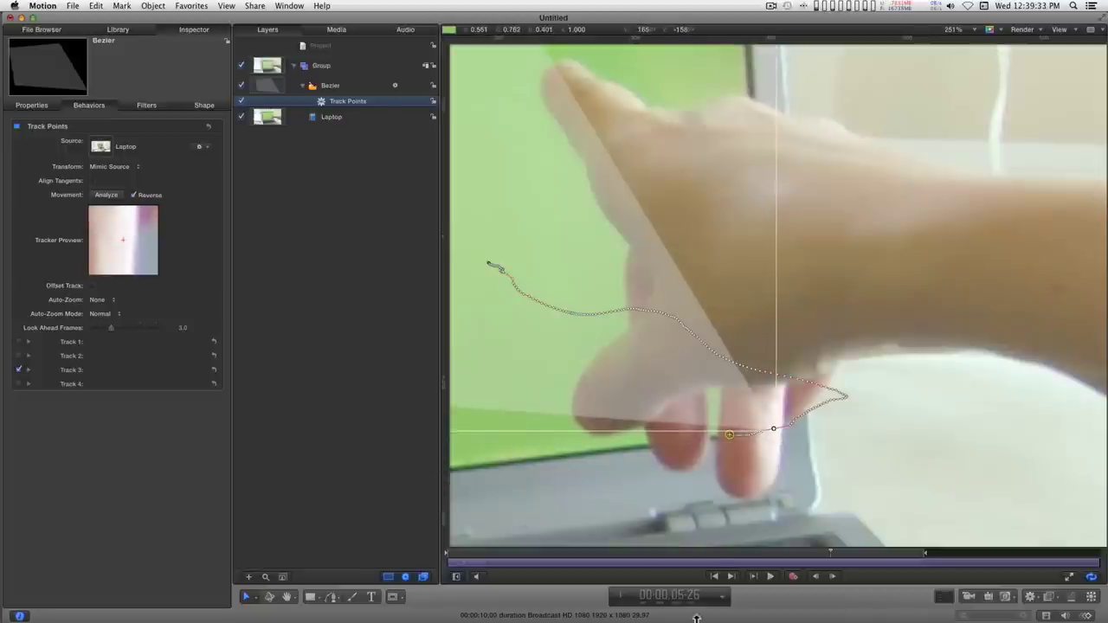
pyautogui.click(20, 371)
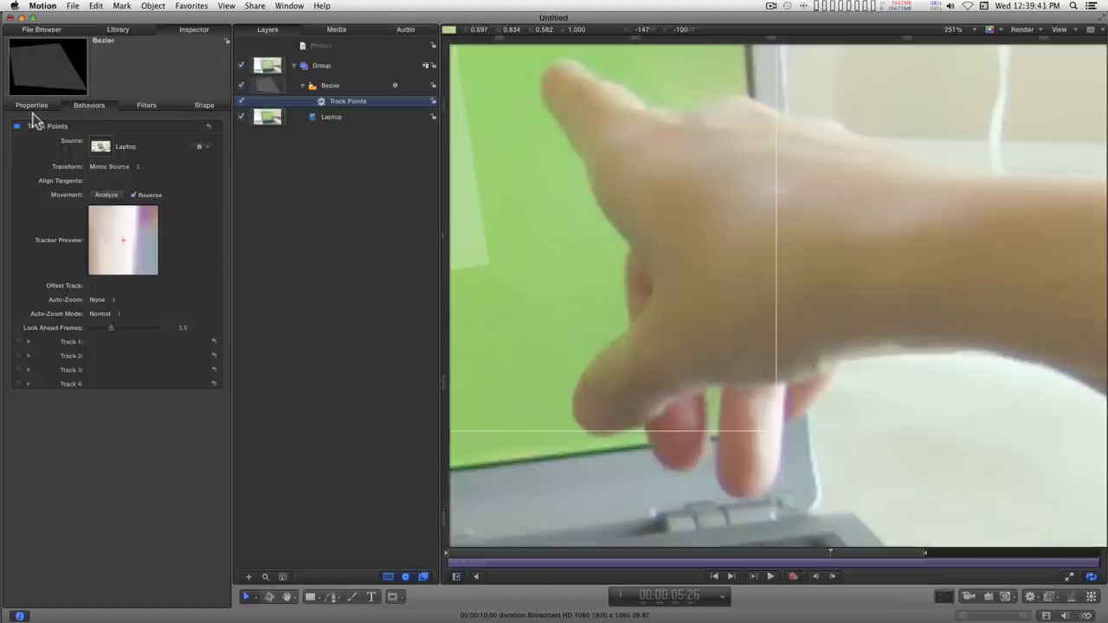
# Step: Import Godiva Wide.mov from the File Browser into the project
pyautogui.click(43, 30)
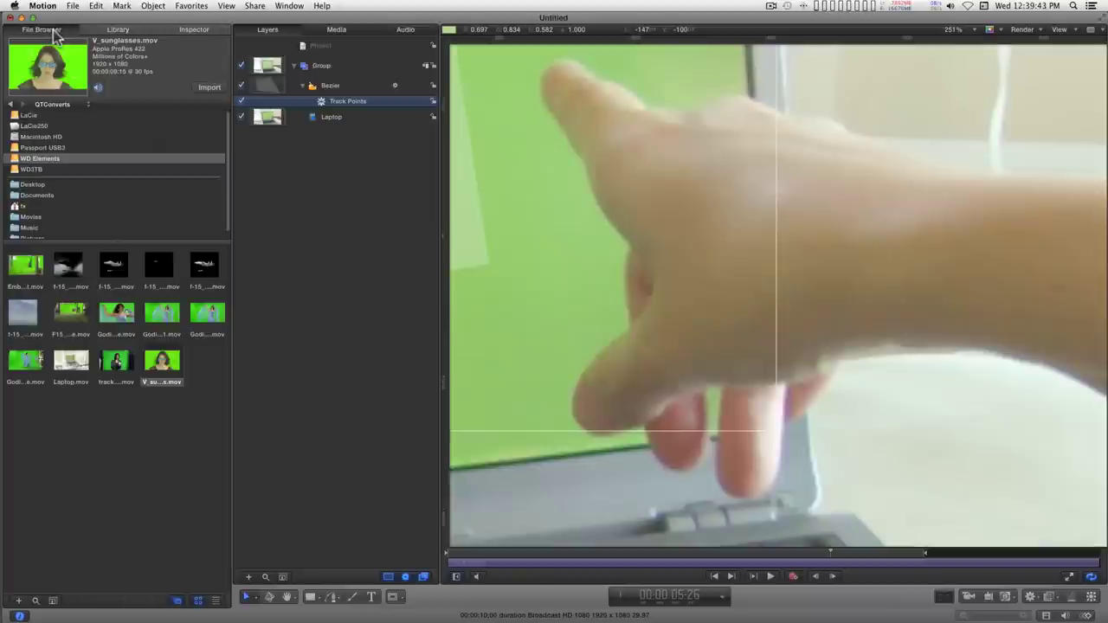
pyautogui.click(25, 362)
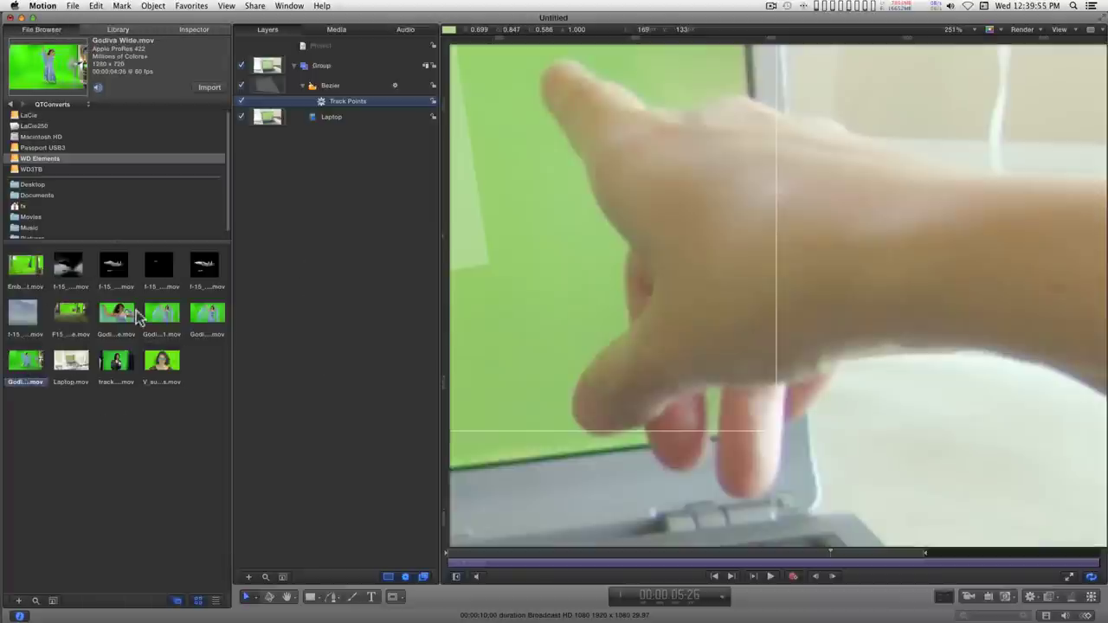
pyautogui.click(208, 88)
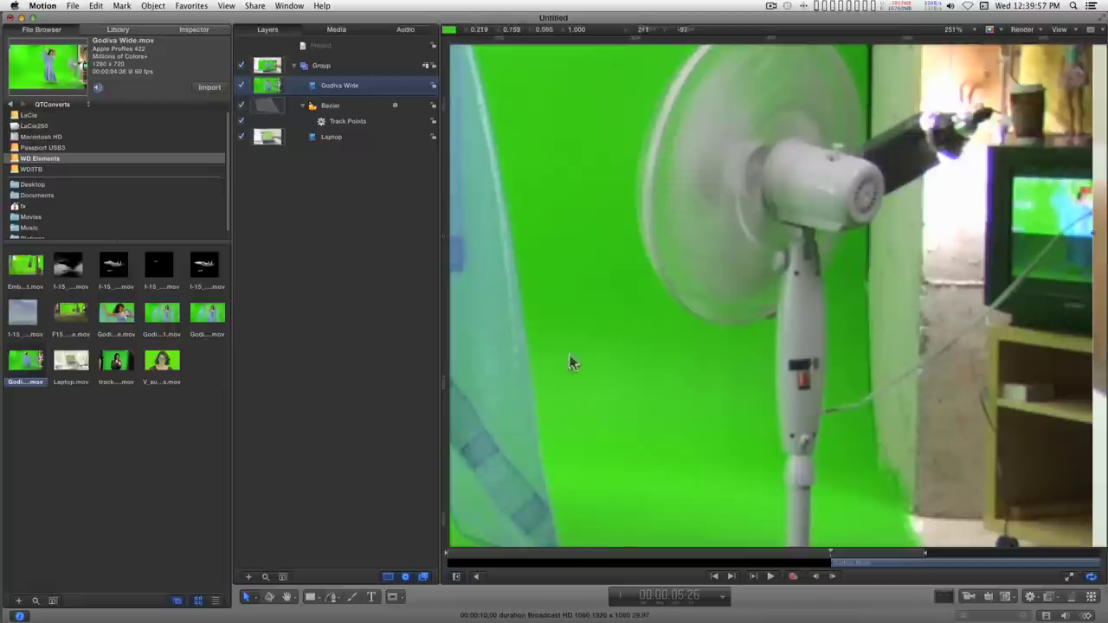
# Step: Zoom the canvas out and slide the Godiva Wide clip earlier in the mini-timeline
pyautogui.press('super+space')
pyautogui.moveTo(725, 404); pyautogui.dragTo(698, 316)
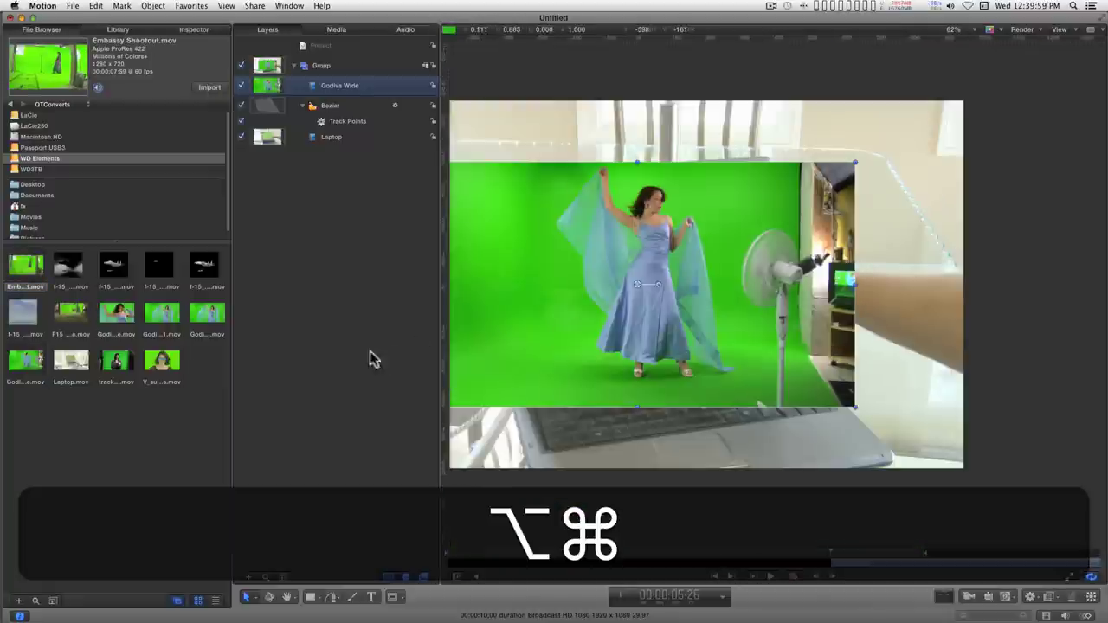
pyautogui.moveTo(631, 327); pyautogui.dragTo(750, 332)
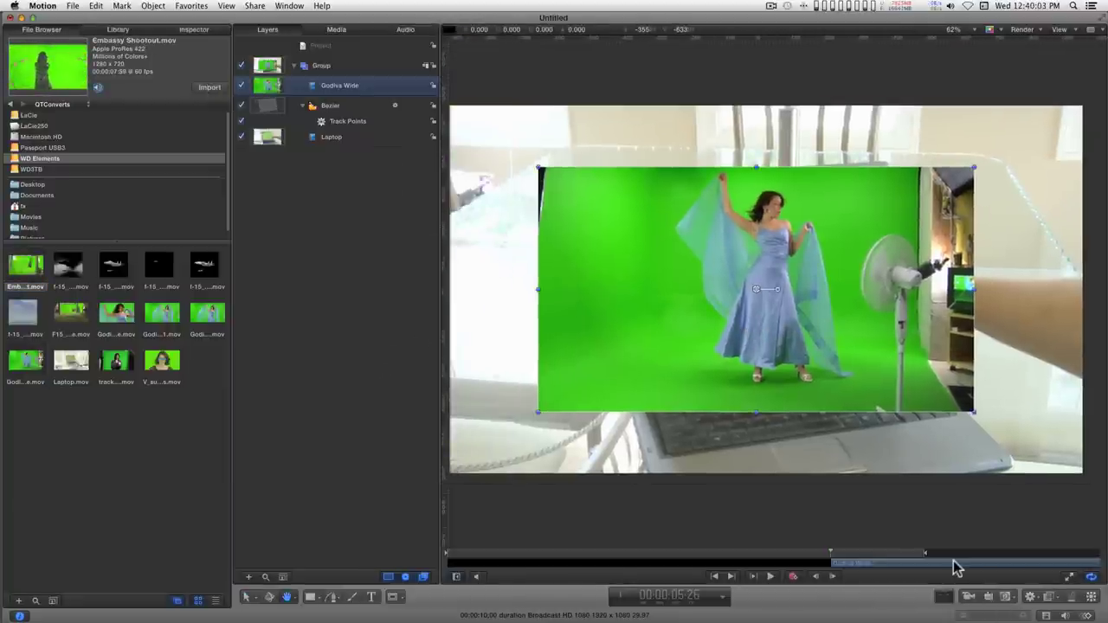
pyautogui.moveTo(955, 564); pyautogui.dragTo(700, 554)
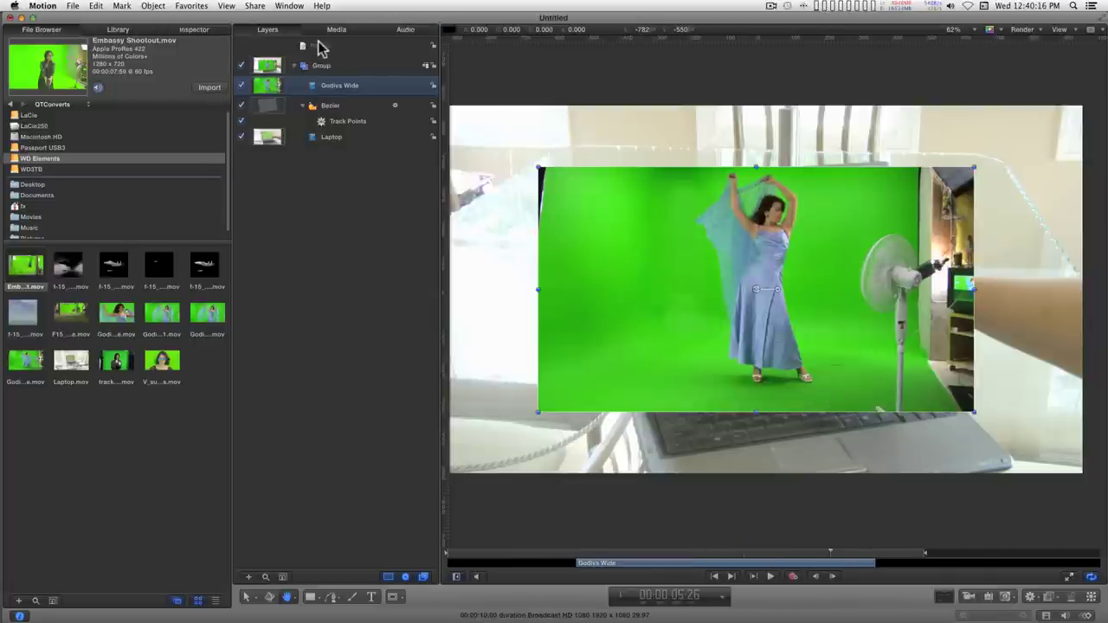
# Step: Lower the Godiva Wide clip's Timing Speed so it runs 00:00:07:08, and move it to the timeline start
pyautogui.press('super+3')
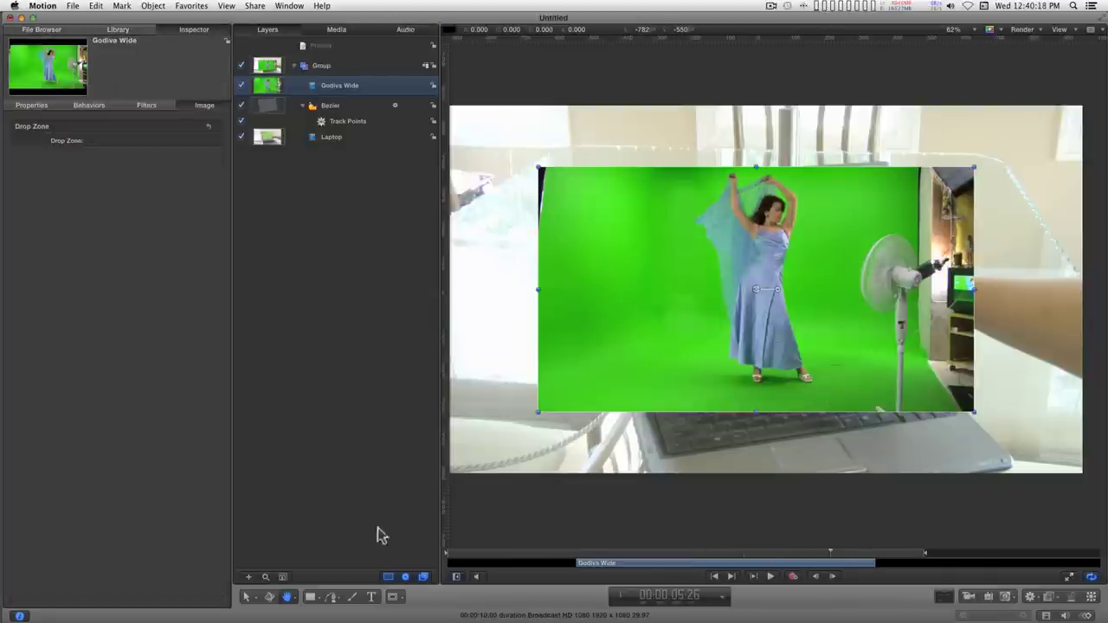
pyautogui.click(35, 106)
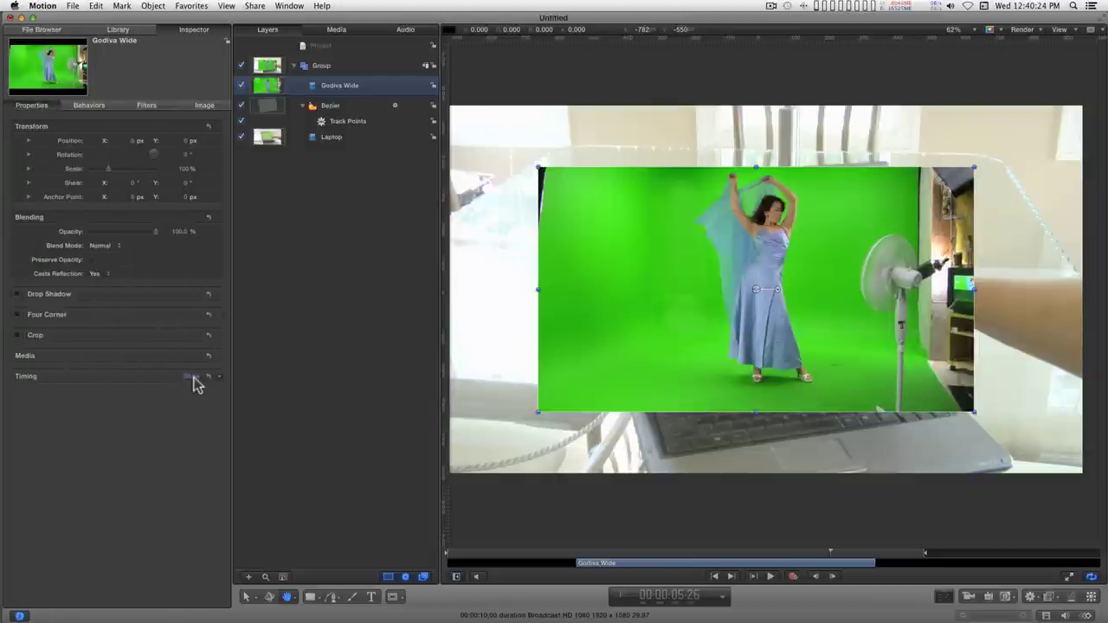
pyautogui.click(191, 377)
pyautogui.moveTo(102, 407); pyautogui.dragTo(66, 407)
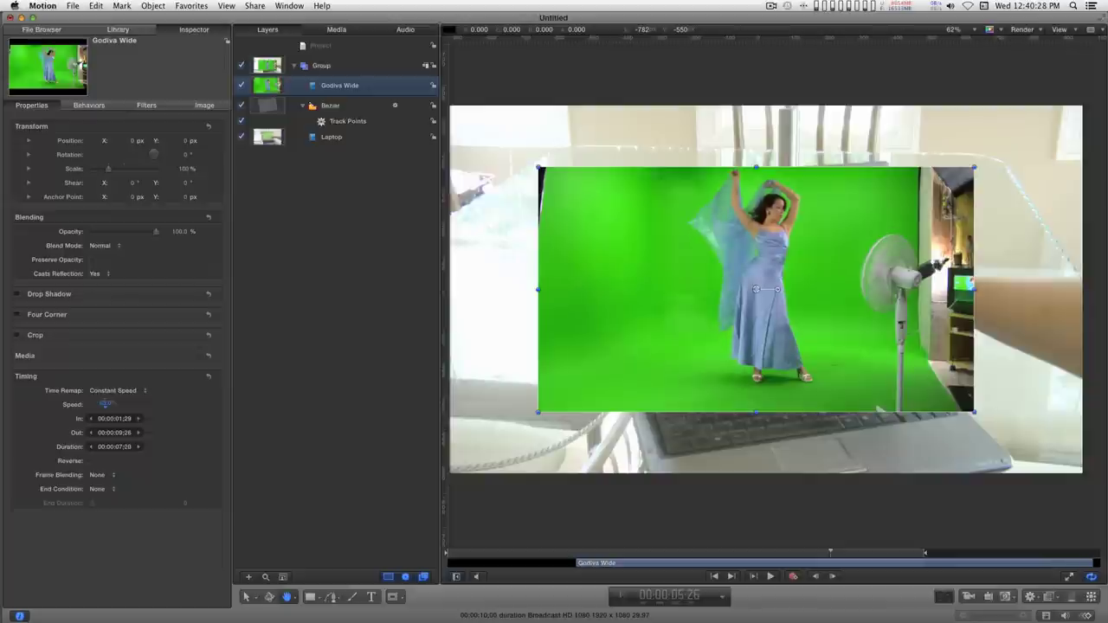
pyautogui.moveTo(693, 567); pyautogui.dragTo(556, 571)
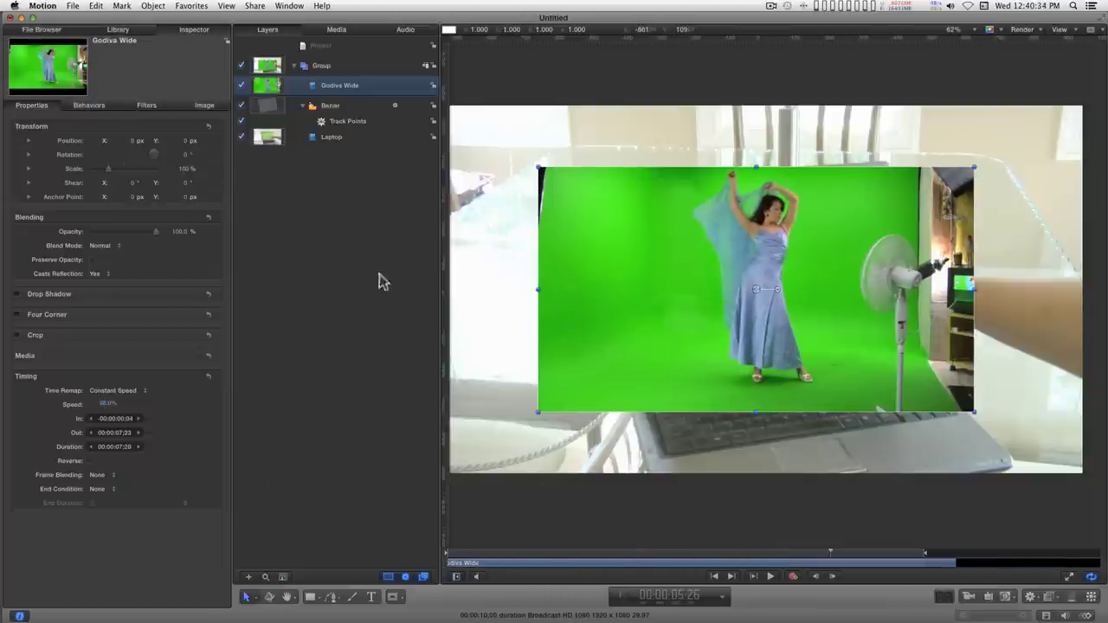
# Step: Add a Match Move behavior to the dancer clip with Track Points as its source
pyautogui.click(1029, 596)
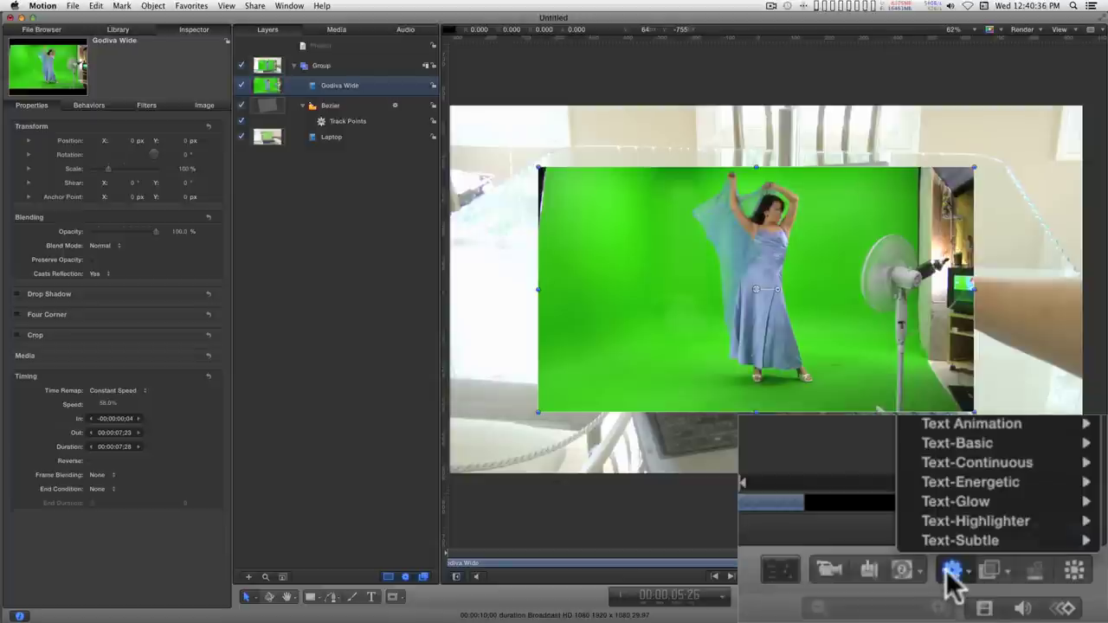
pyautogui.moveTo(1035, 447)
pyautogui.moveTo(964, 396)
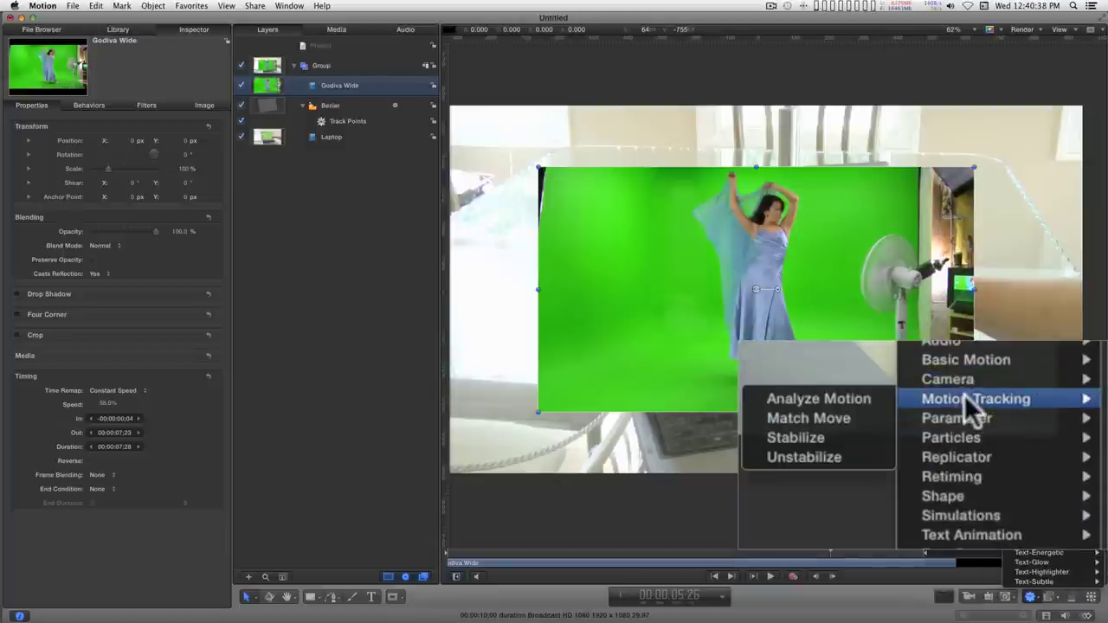
pyautogui.click(795, 419)
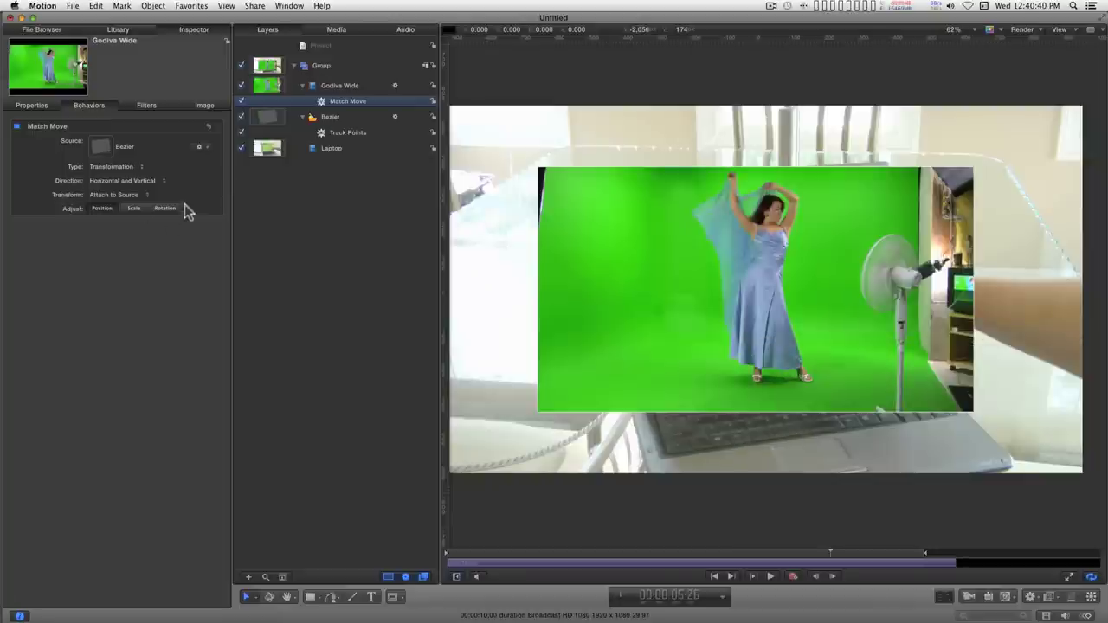
pyautogui.moveTo(351, 138); pyautogui.dragTo(96, 143)
pyautogui.moveTo(182, 140); pyautogui.dragTo(183, 140)
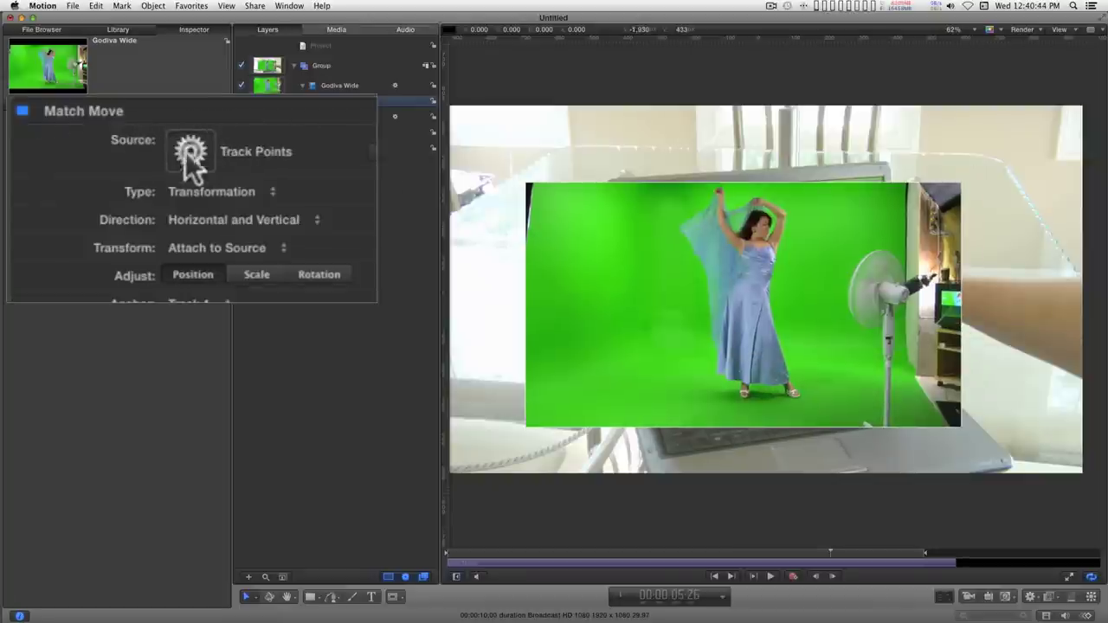
# Step: Set the Match Move type to Four Corners and play back to check the pinning
pyautogui.click(234, 189)
pyautogui.click(227, 208)
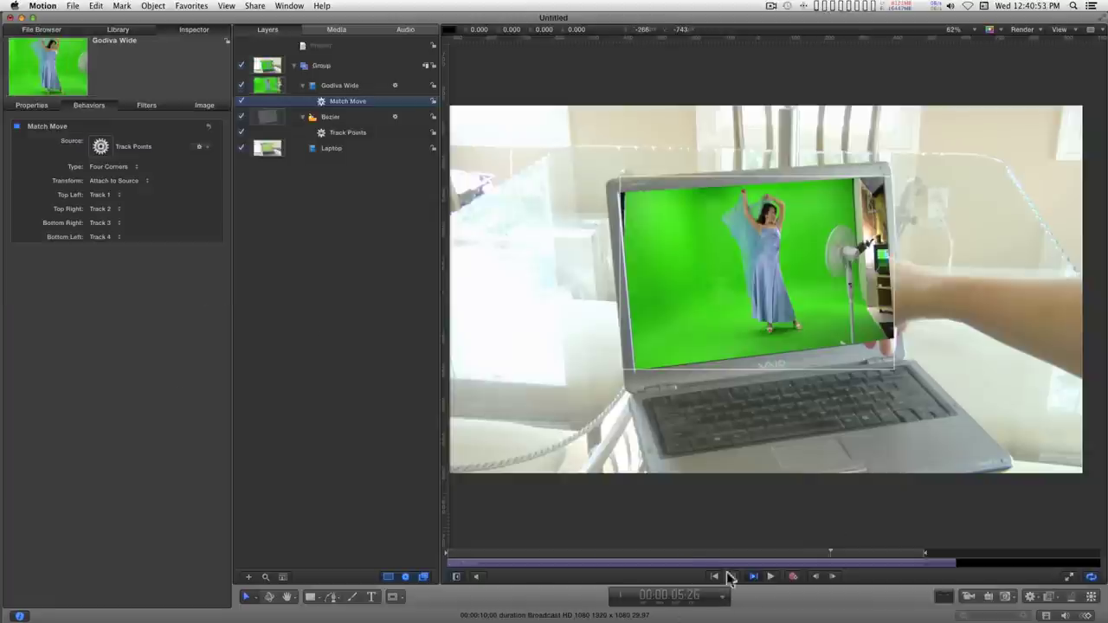
pyautogui.press('super+/')
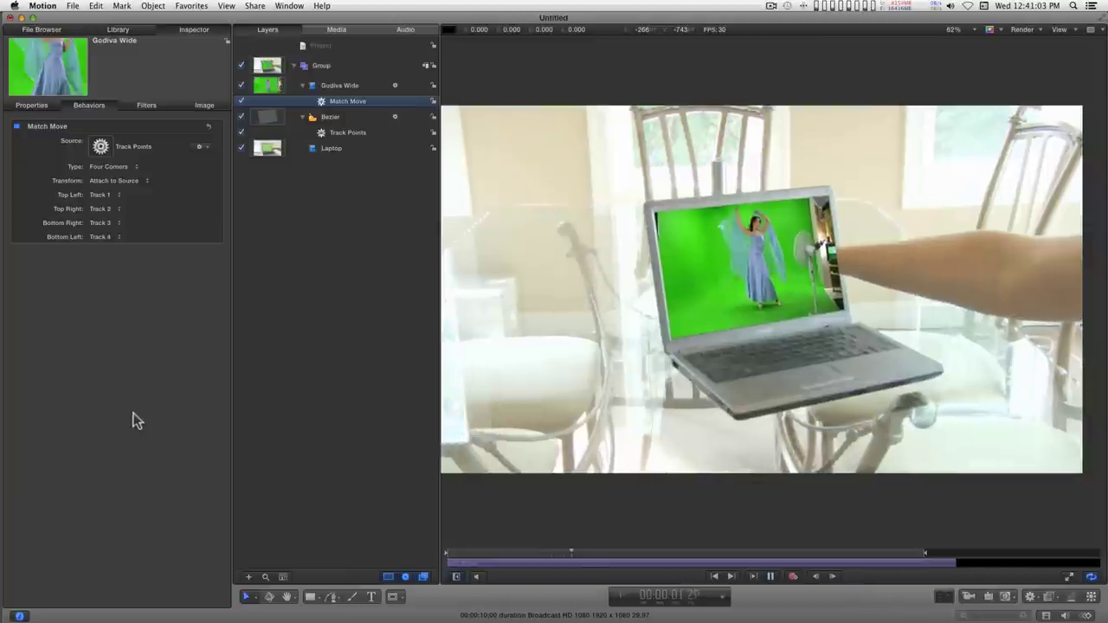
pyautogui.click(769, 577)
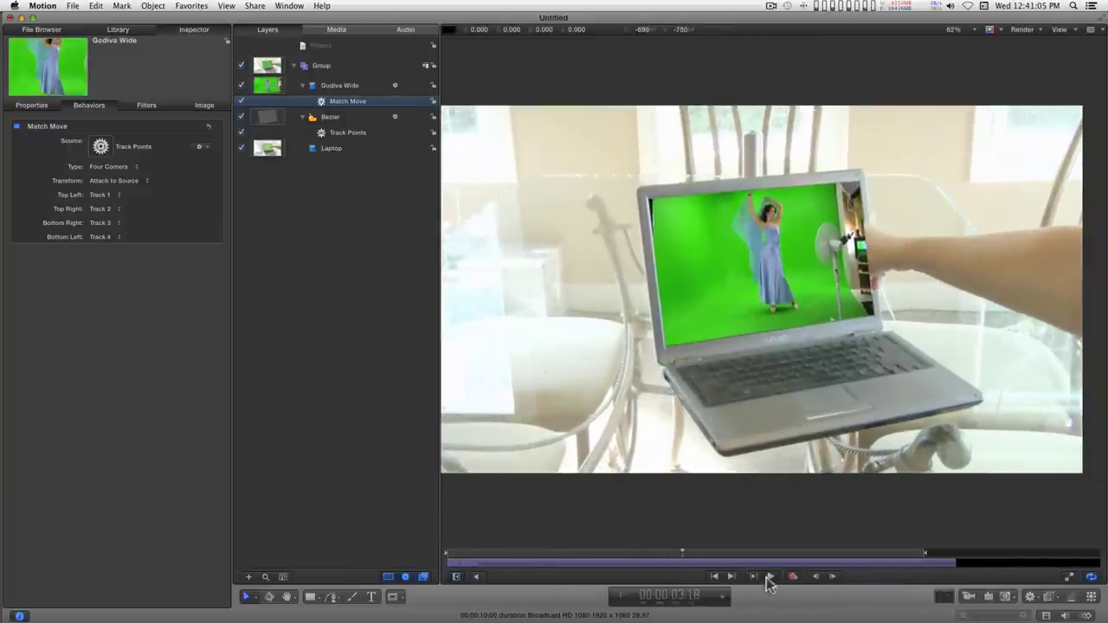
# Step: Send Godiva Wide below the Laptop layer and apply a Keying > Keyer filter to Laptop
pyautogui.click(330, 86)
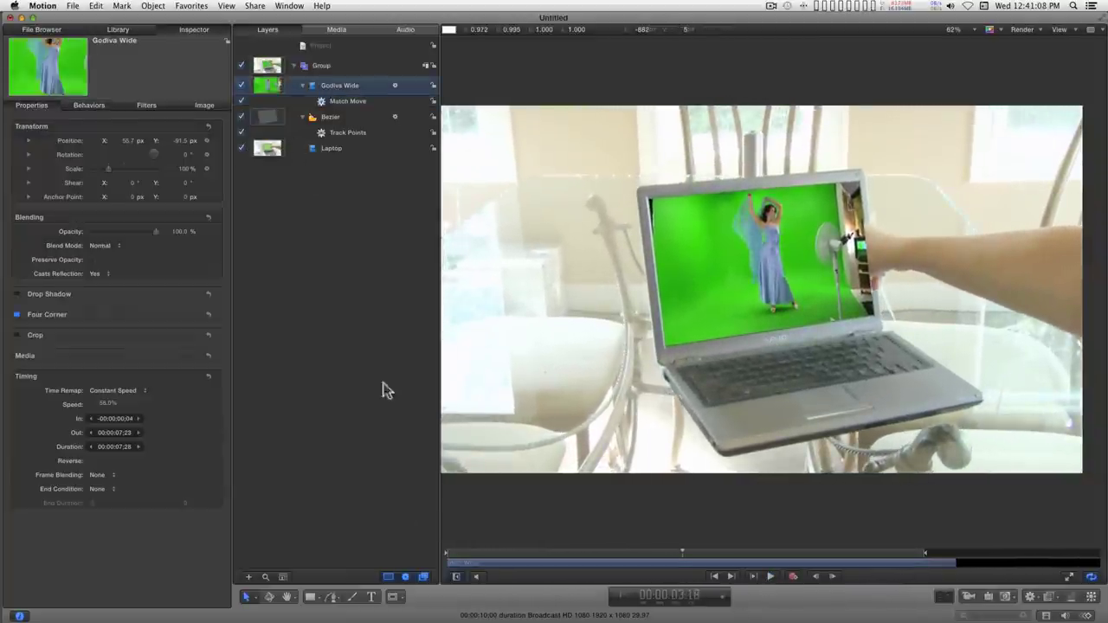
pyautogui.press('super+bracketleft')
pyautogui.press('super+bracketleft')
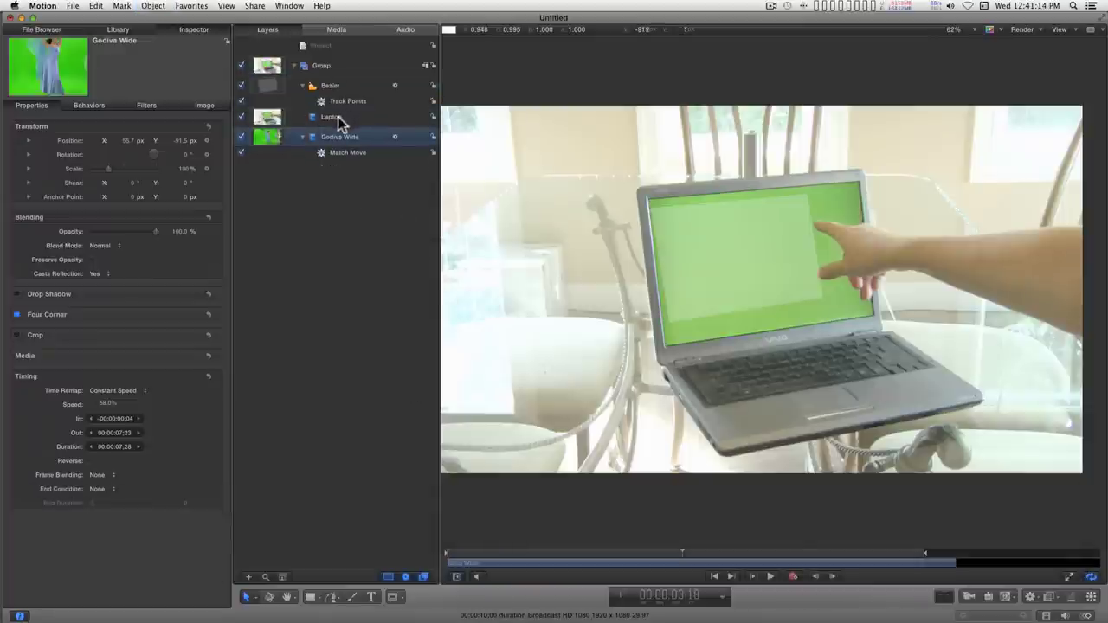
pyautogui.click(339, 118)
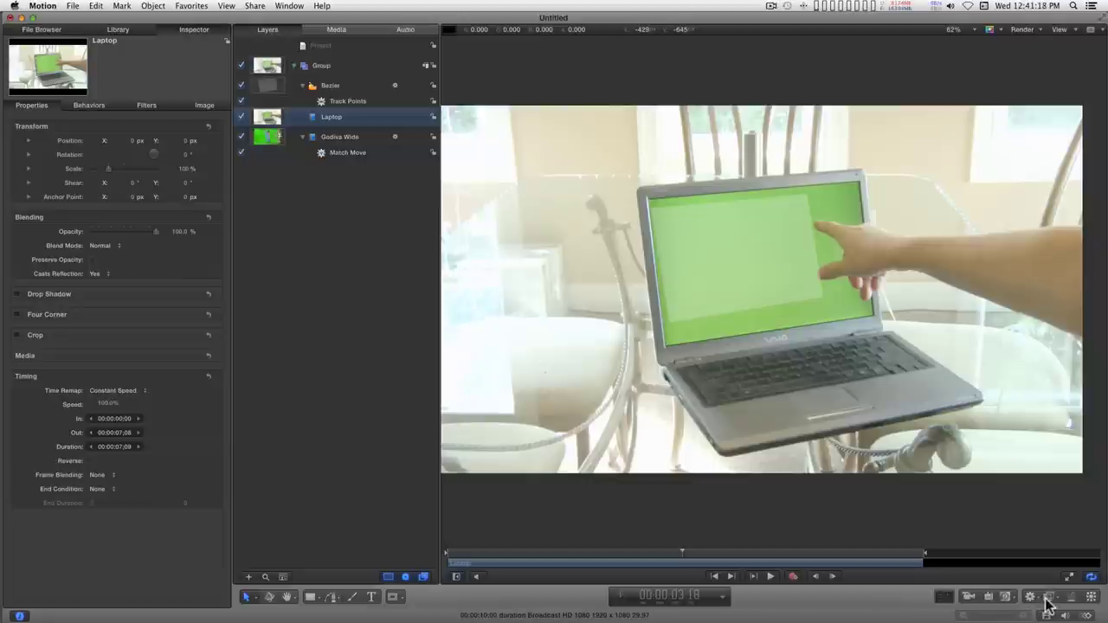
pyautogui.click(1048, 603)
pyautogui.moveTo(977, 444)
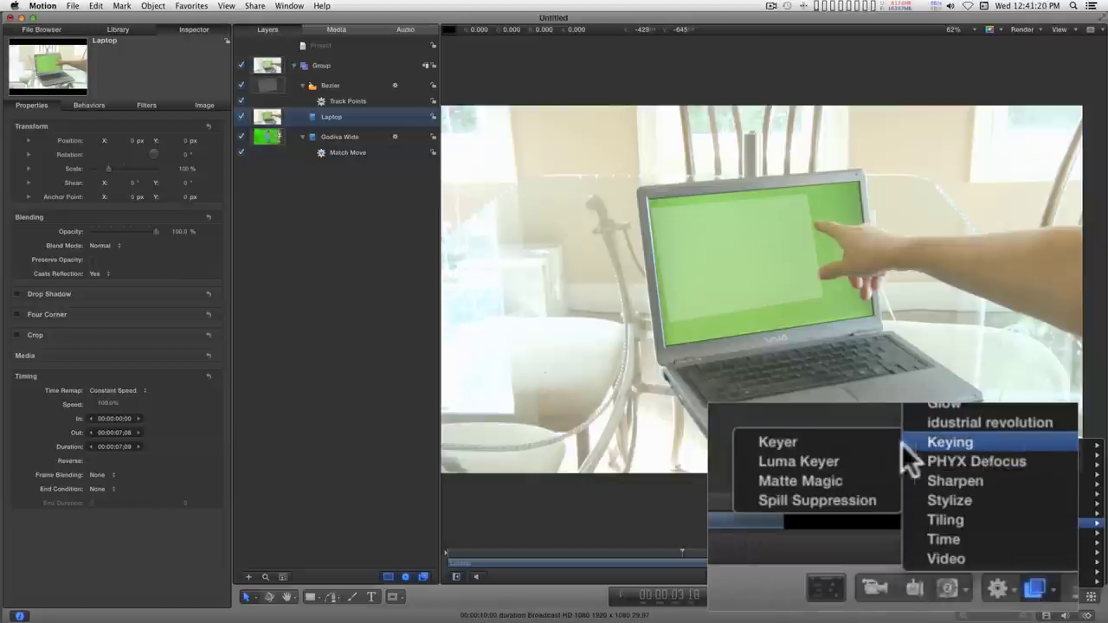
pyautogui.click(824, 444)
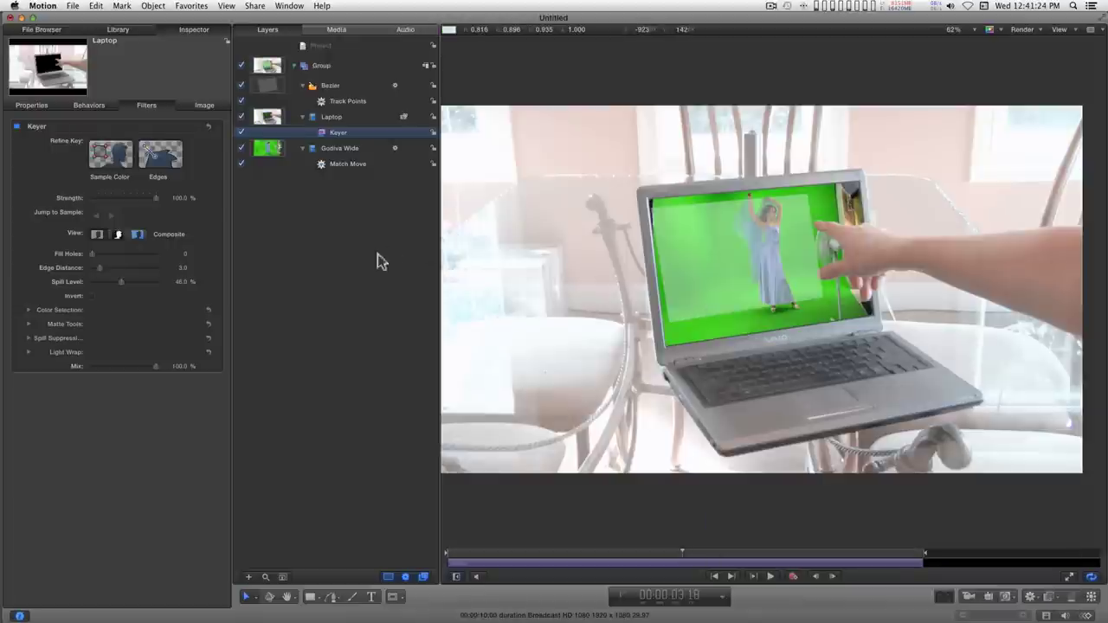
# Step: Deactivate the Bezier mask layer, preview the composite, and select the Godiva Wide layer
pyautogui.click(241, 86)
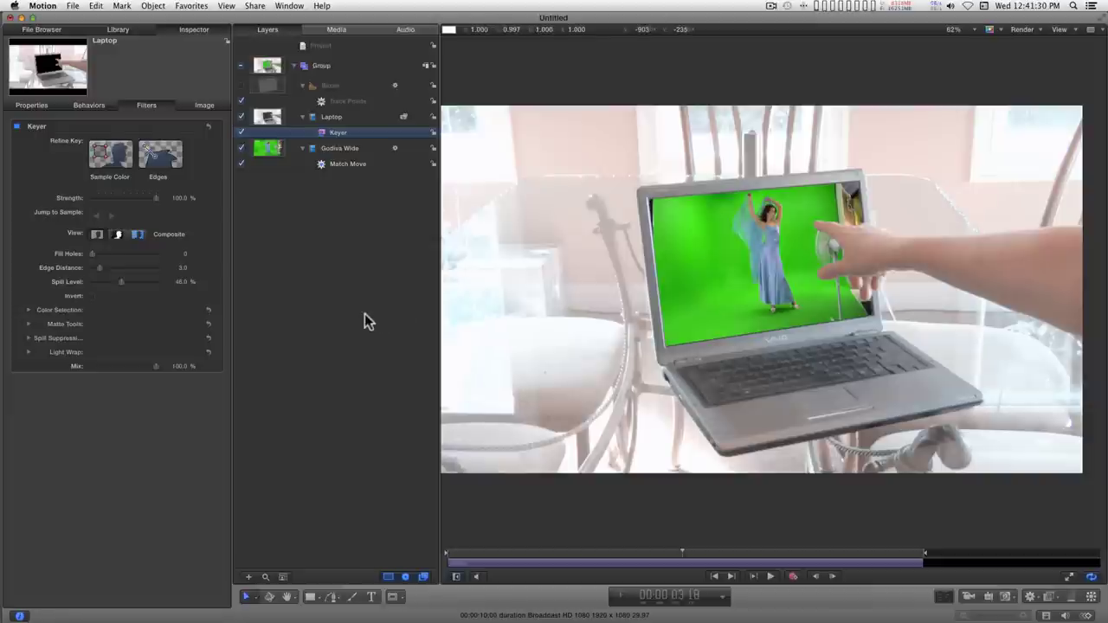
pyautogui.press('space')
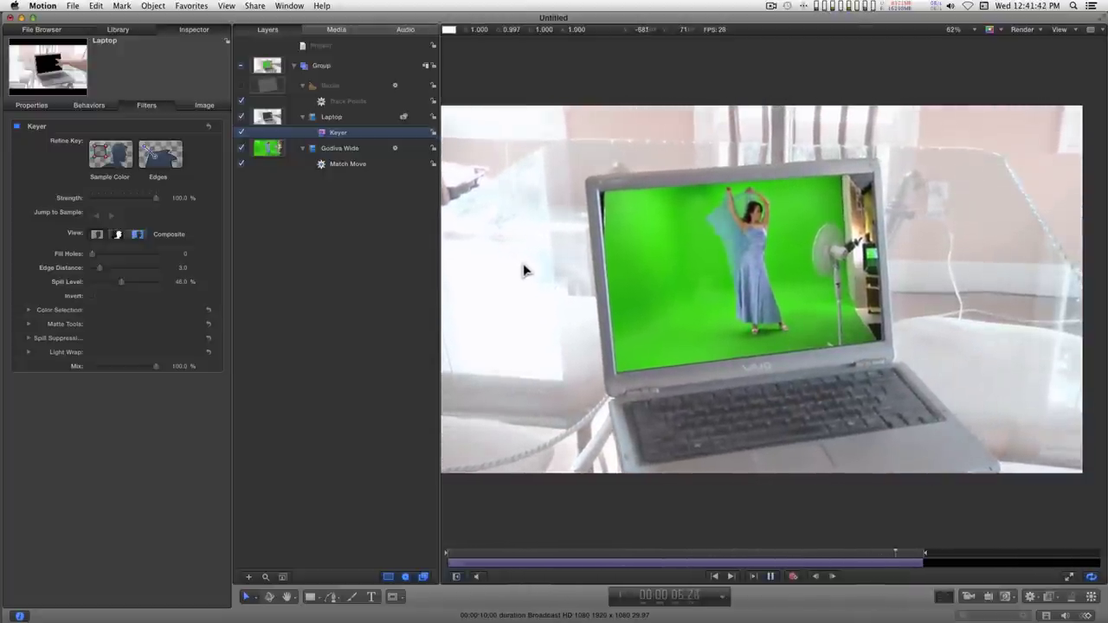
pyautogui.press('space')
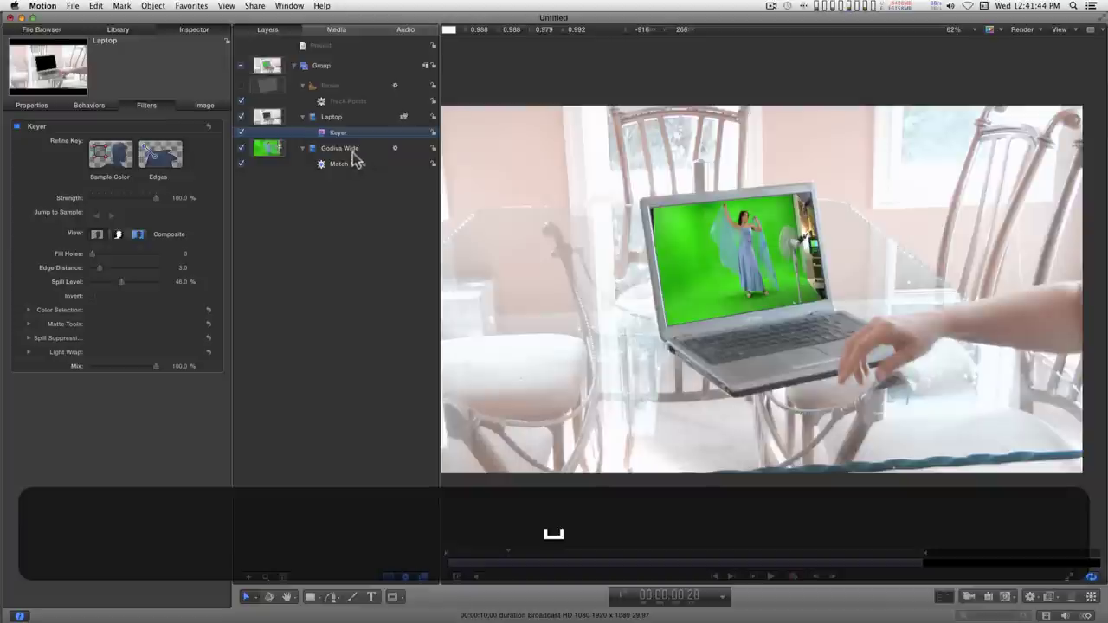
pyautogui.click(353, 153)
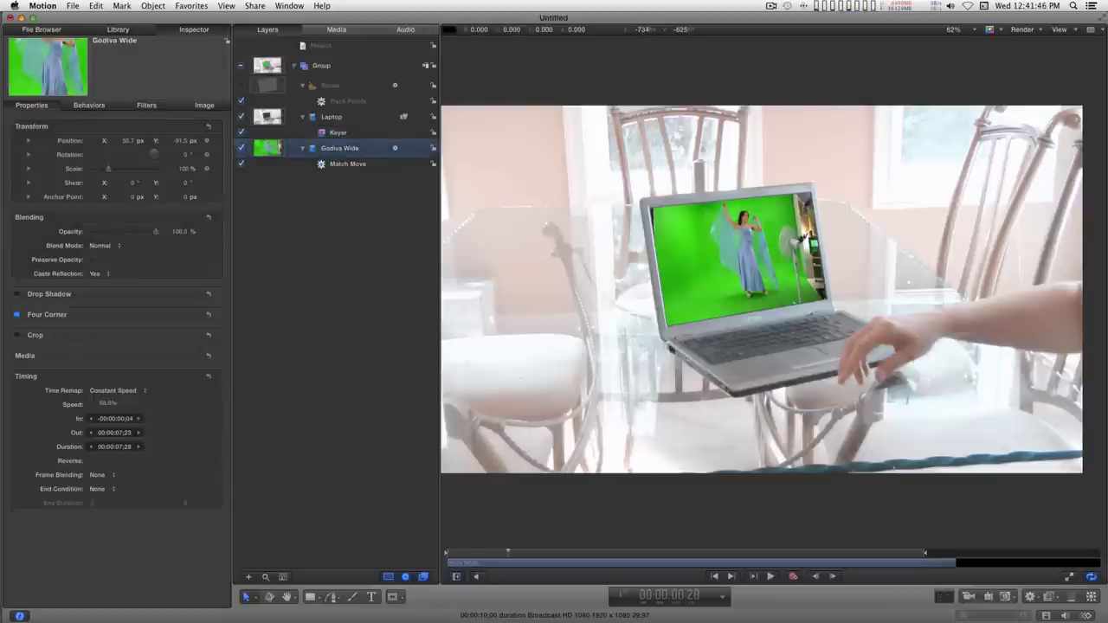
pyautogui.click(1031, 596)
# Step: Apply a Keying > Keyer filter to the Godiva Wide layer and preview the keyed dancer
pyautogui.moveTo(1052, 489)
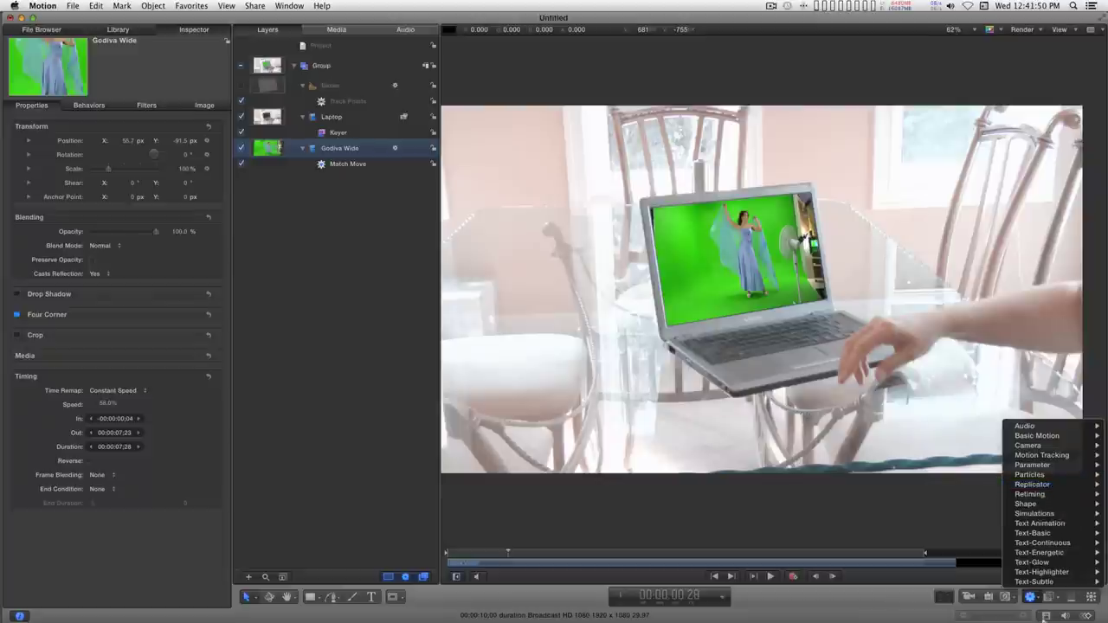
pyautogui.click(1050, 599)
pyautogui.click(1050, 599)
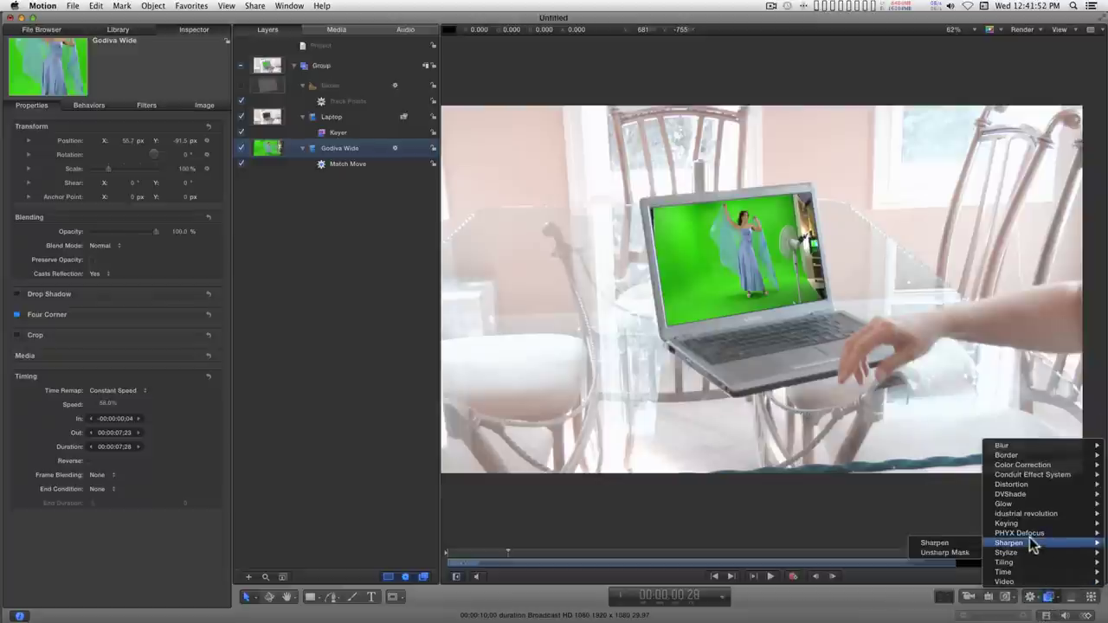
pyautogui.moveTo(1033, 526)
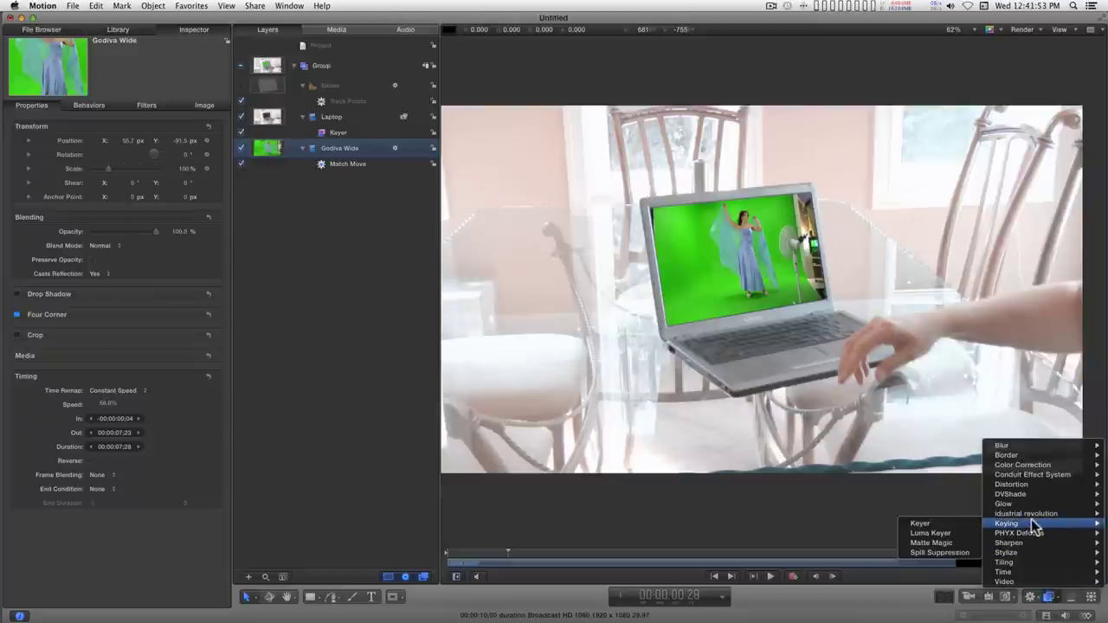
pyautogui.click(948, 522)
pyautogui.press('space')
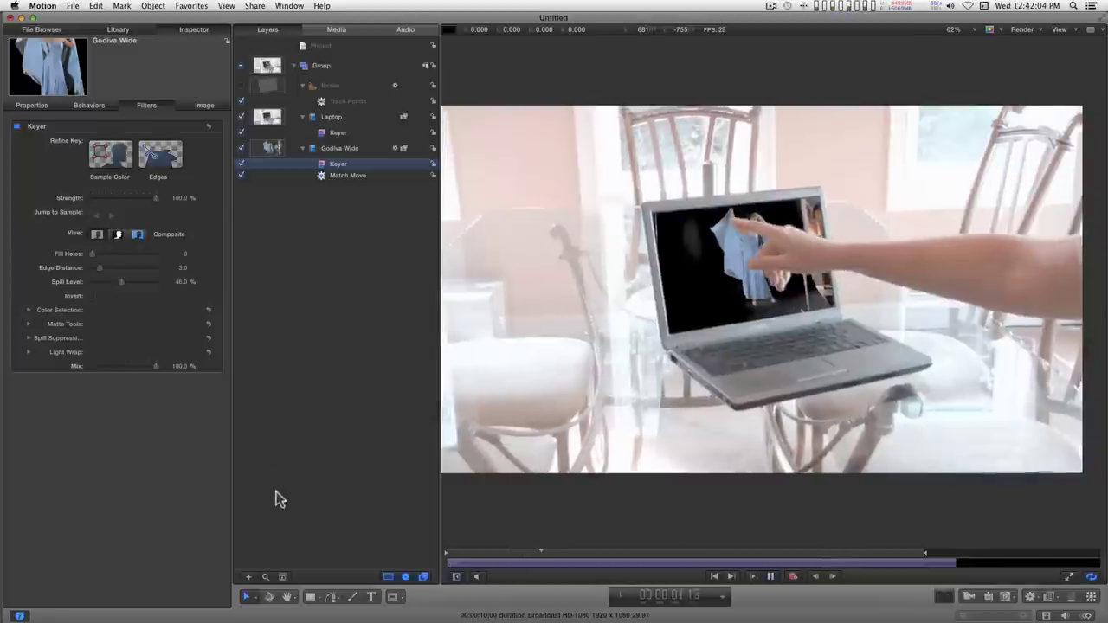
pyautogui.press('space')
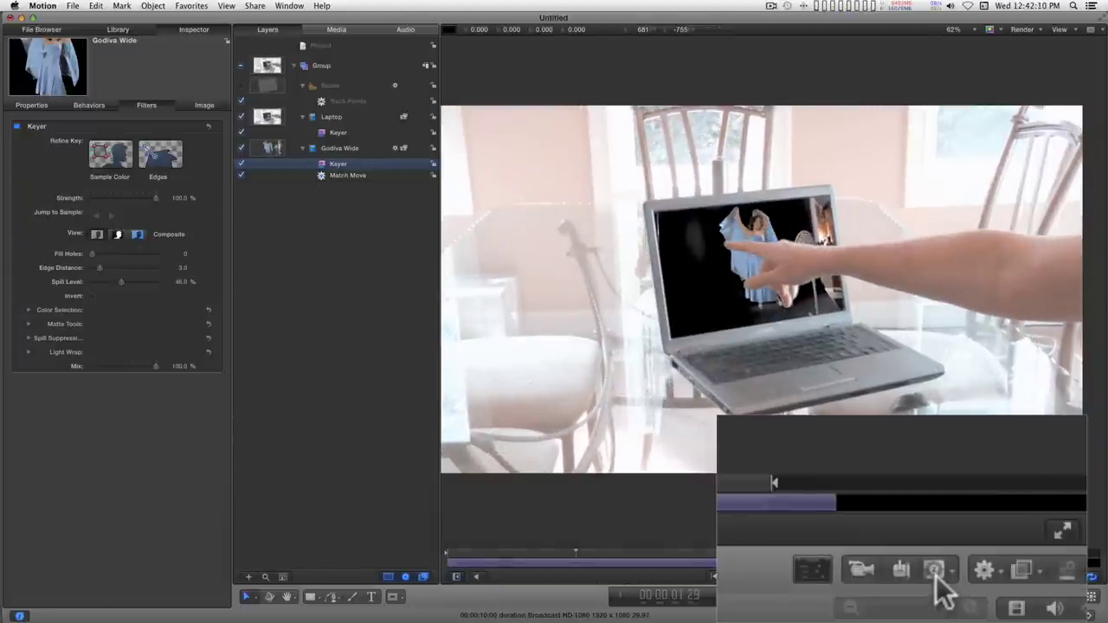
pyautogui.click(1005, 597)
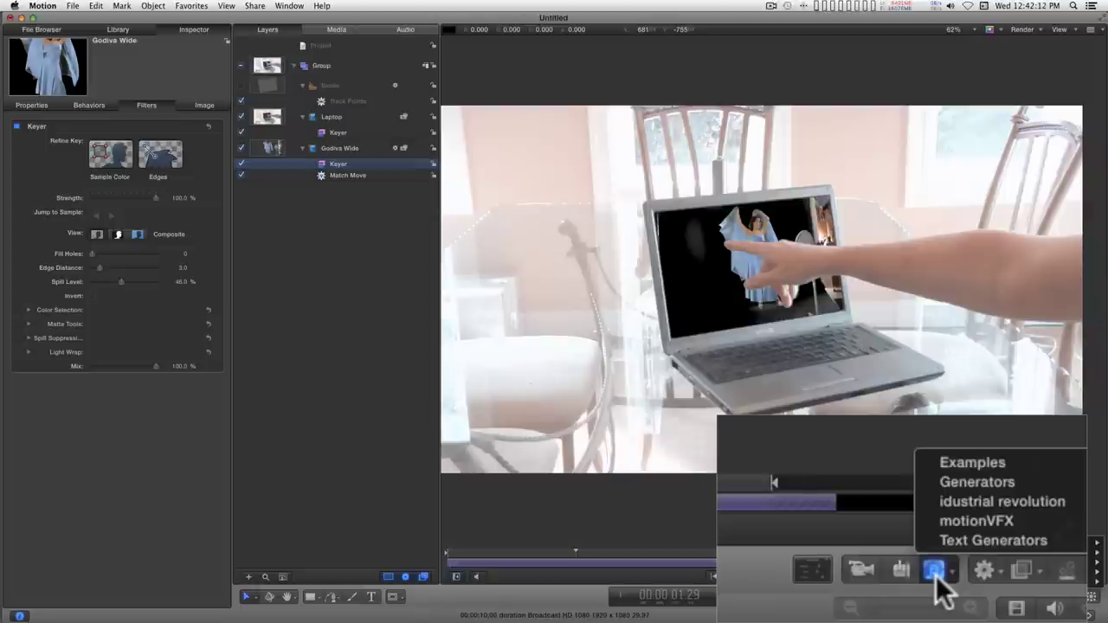
# Step: Add a blue Color Solid generator at the bottom of the layer stack and play from the start
pyautogui.moveTo(975, 483)
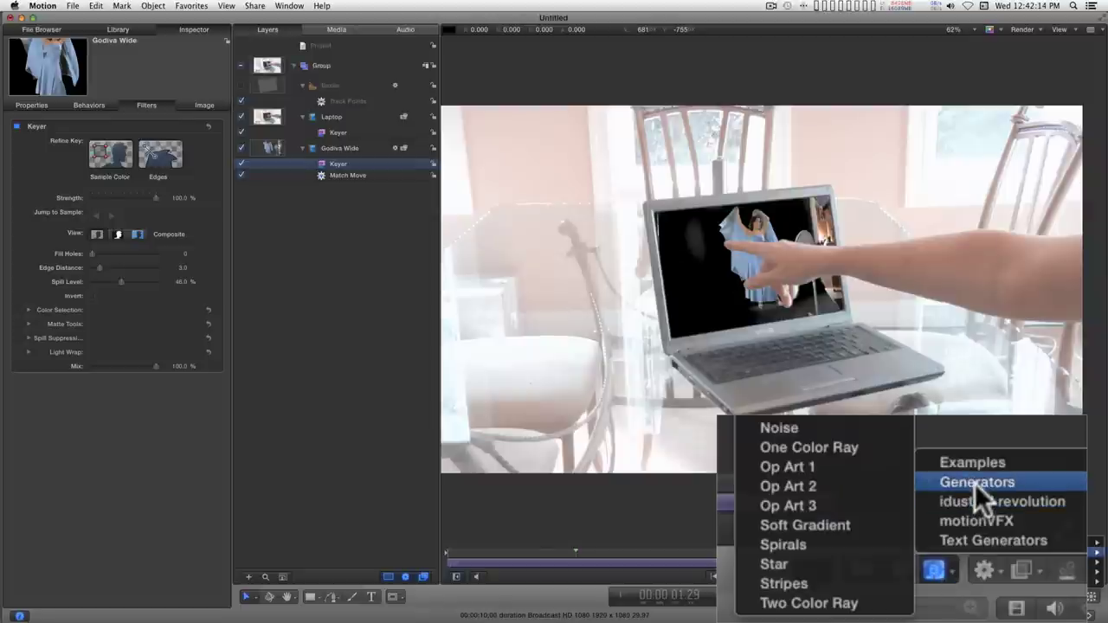
pyautogui.click(814, 428)
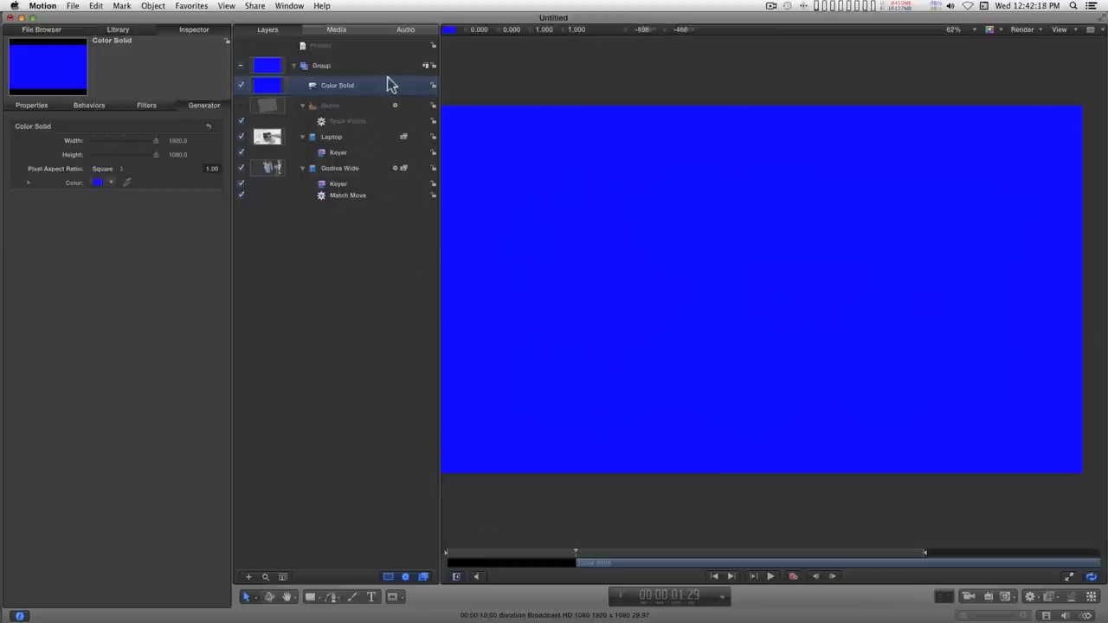
pyautogui.moveTo(342, 86); pyautogui.dragTo(307, 202)
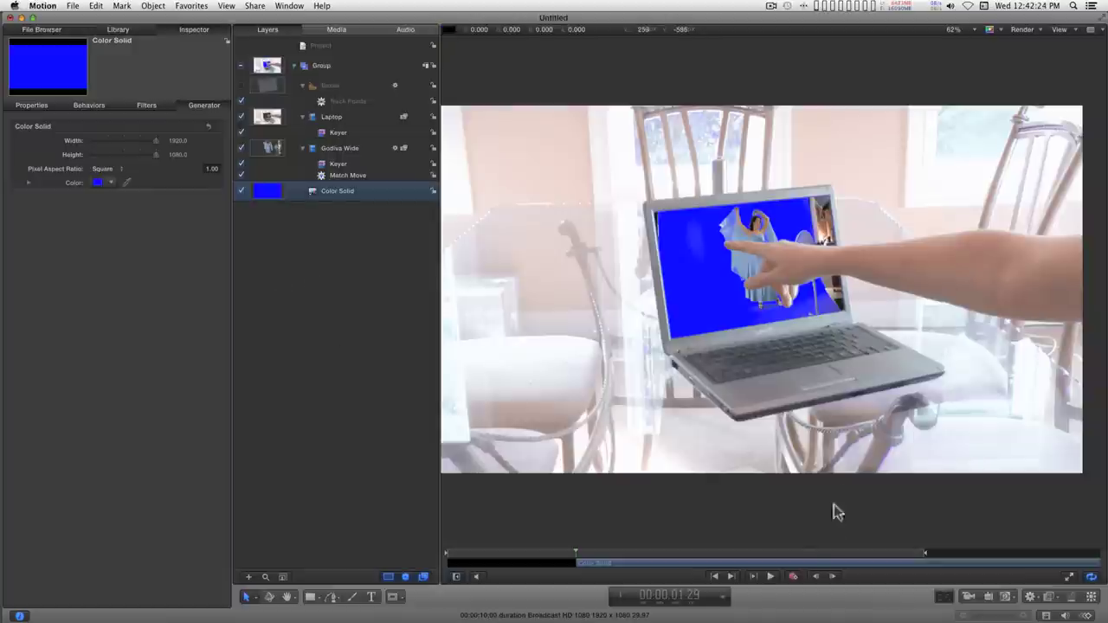
pyautogui.press('space')
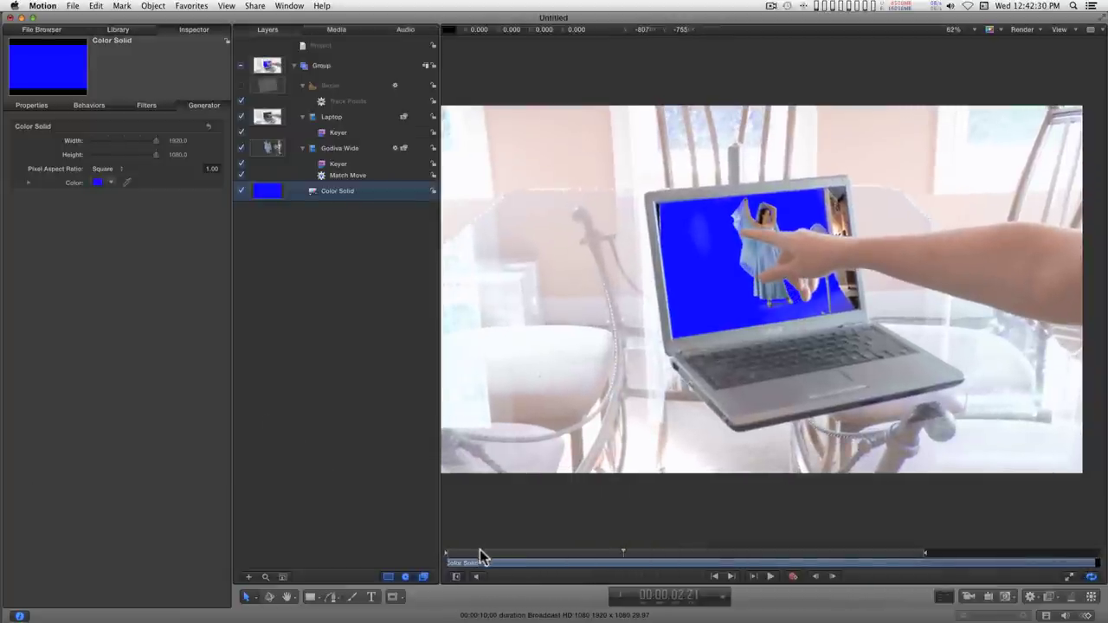
pyautogui.click(433, 559)
pyautogui.press('space')
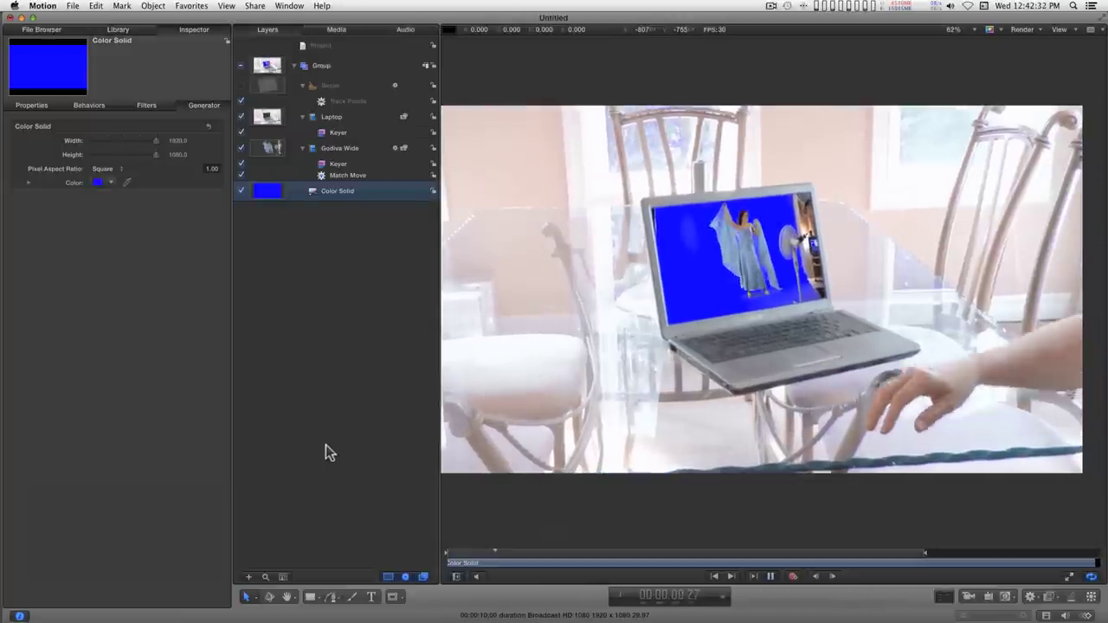